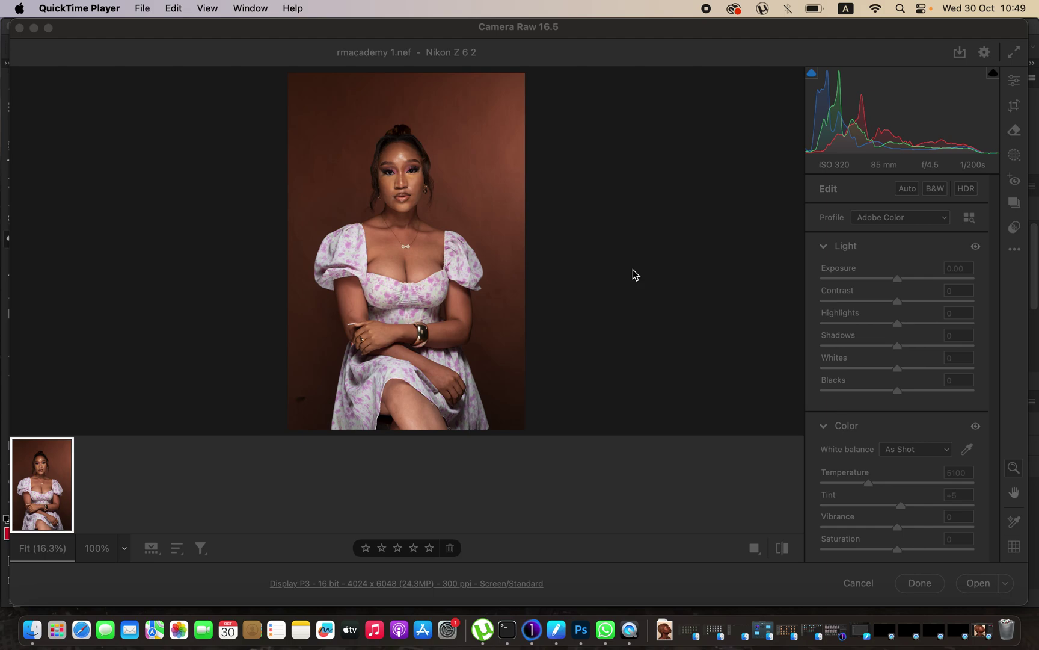
# Step: Set the photo's Highlights to -55, Whites to -39, Shadows to +40, Contrast to +10 and Blacks to -7
pyautogui.click(482, 27)
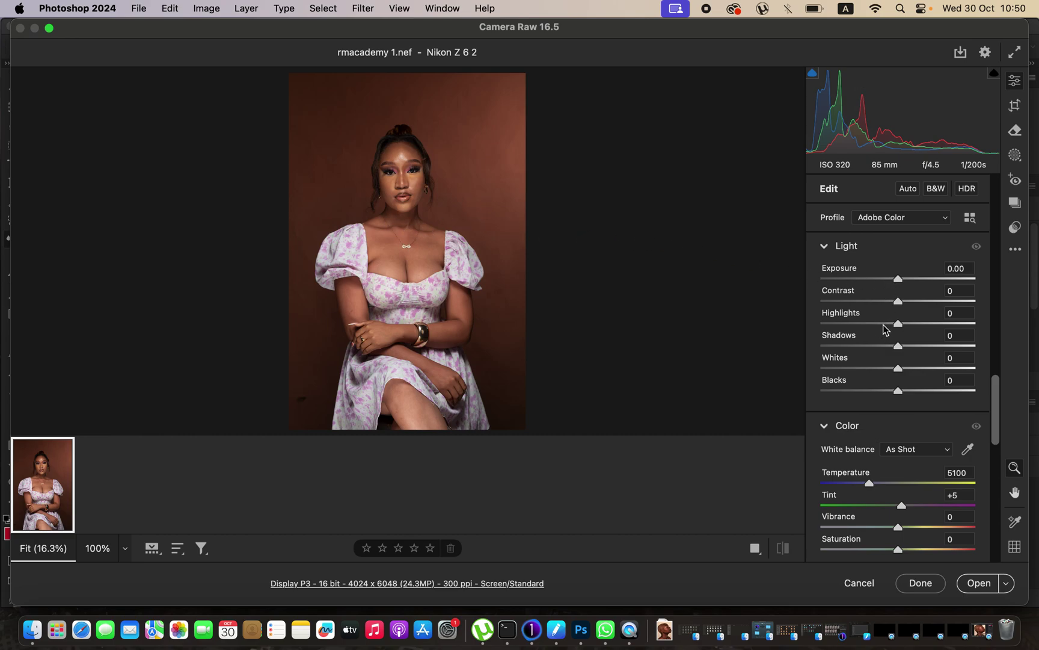
pyautogui.moveTo(886, 328); pyautogui.dragTo(857, 328)
pyautogui.moveTo(898, 369); pyautogui.dragTo(868, 376)
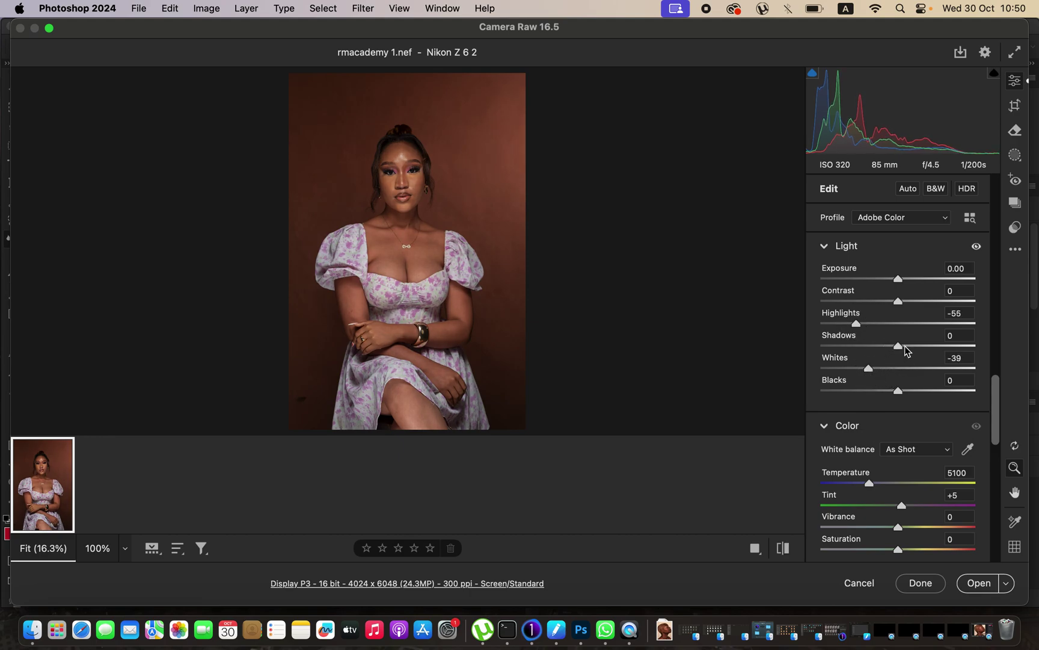
pyautogui.moveTo(911, 347); pyautogui.dragTo(929, 348)
pyautogui.moveTo(899, 301); pyautogui.dragTo(907, 303)
pyautogui.moveTo(897, 391)
pyautogui.mouseDown()
pyautogui.moveTo(886, 393)
pyautogui.moveTo(893, 388)
pyautogui.mouseUp()
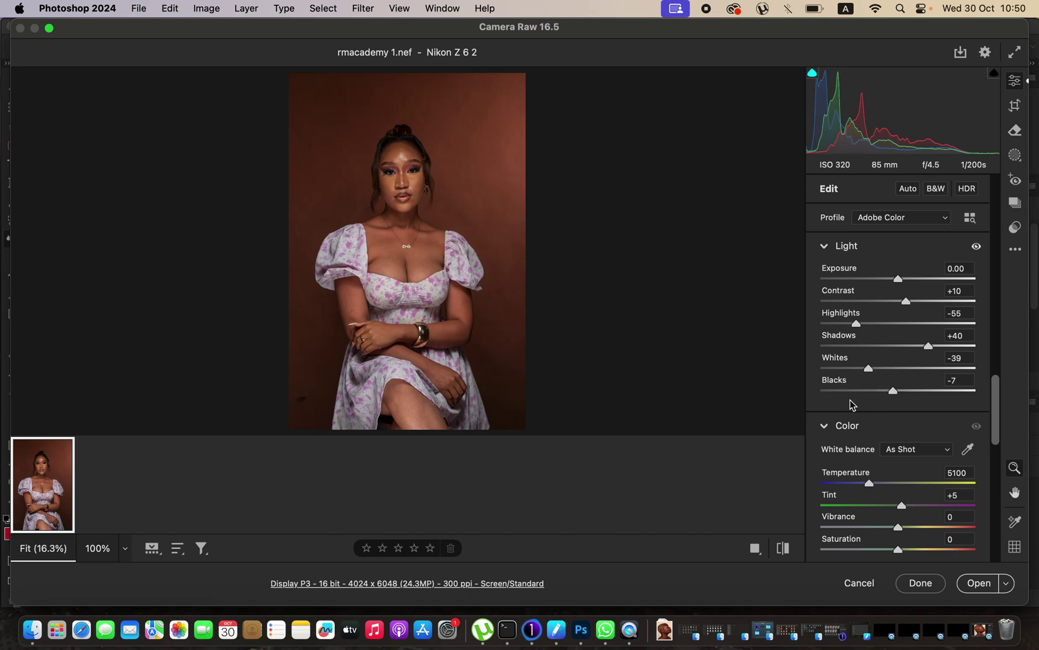
# Step: Compare the portrait with its original settings, and raise the Exposure to +0.20
pyautogui.click(783, 547)
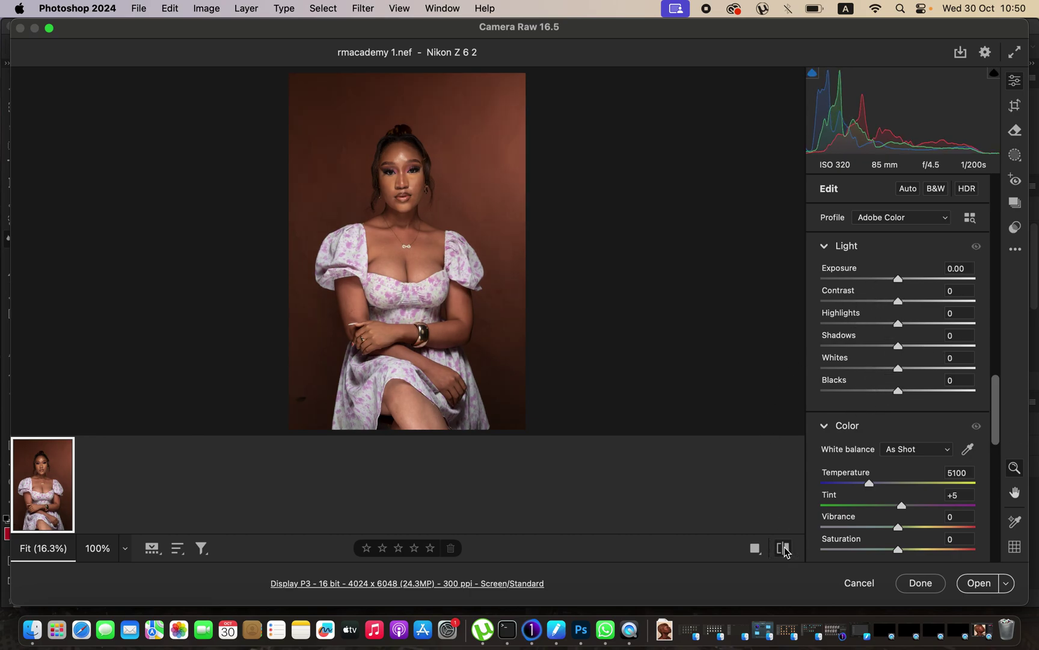
pyautogui.click(786, 548)
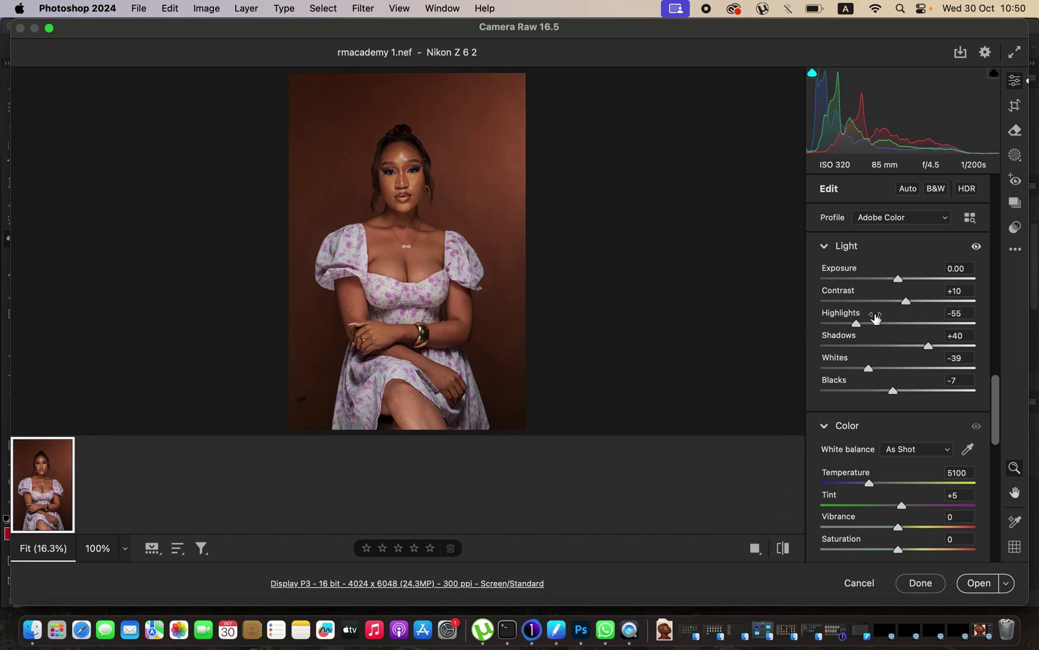
pyautogui.moveTo(896, 283); pyautogui.dragTo(903, 281)
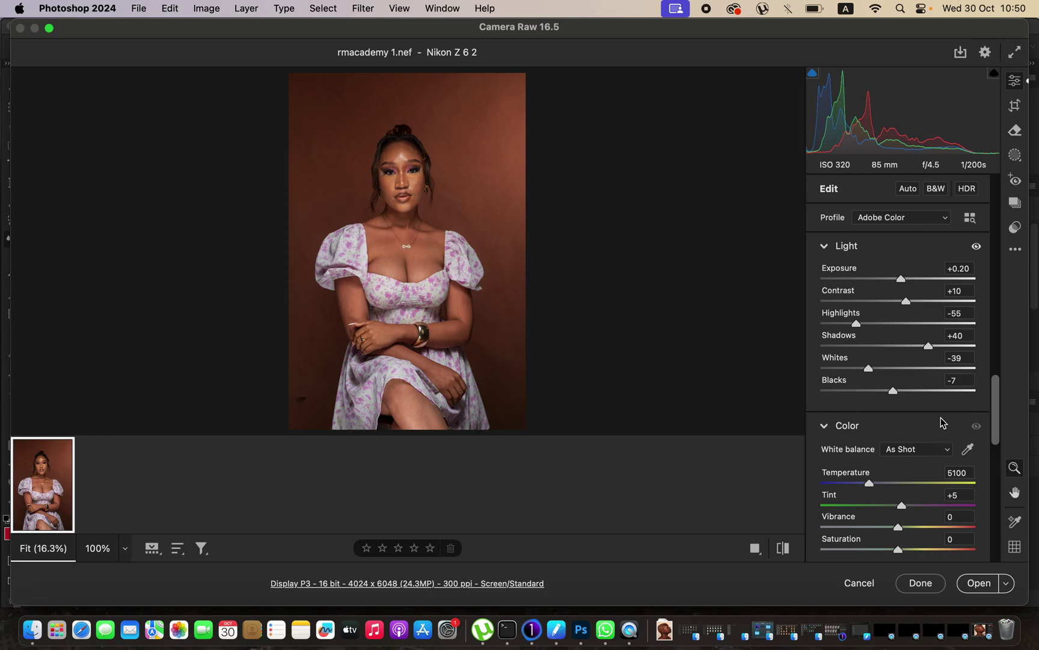
# Step: Try an Oranges hue of -68 in the Color Mixer's HSL settings, and reset it
pyautogui.moveTo(1001, 404); pyautogui.dragTo(994, 353)
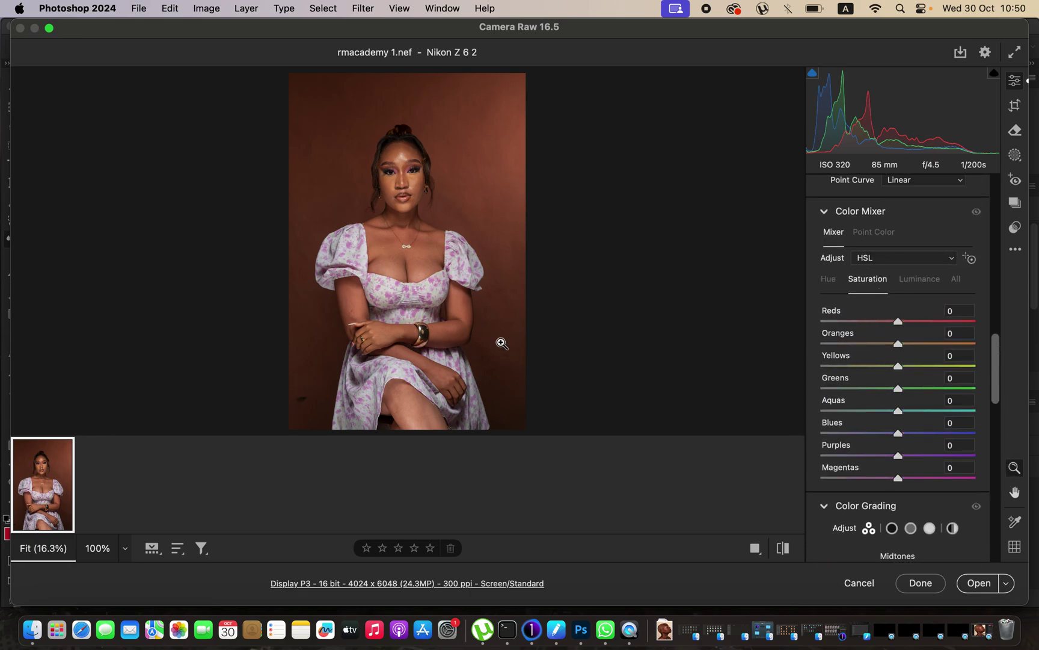
pyautogui.click(828, 281)
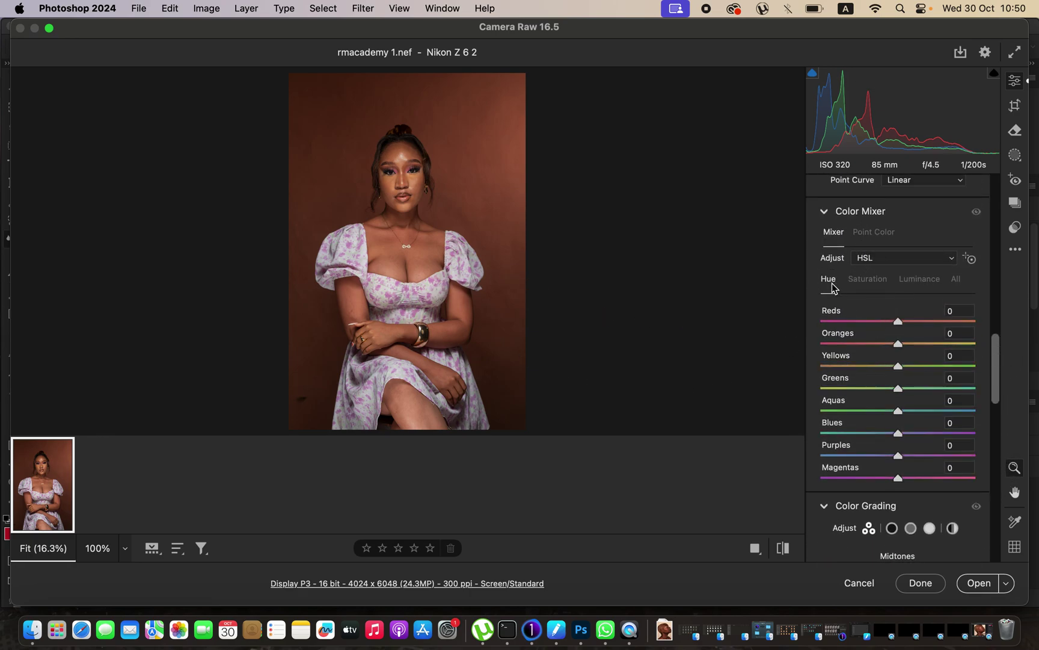
pyautogui.click(873, 281)
pyautogui.click(918, 280)
pyautogui.click(838, 289)
pyautogui.moveTo(901, 347); pyautogui.dragTo(846, 346)
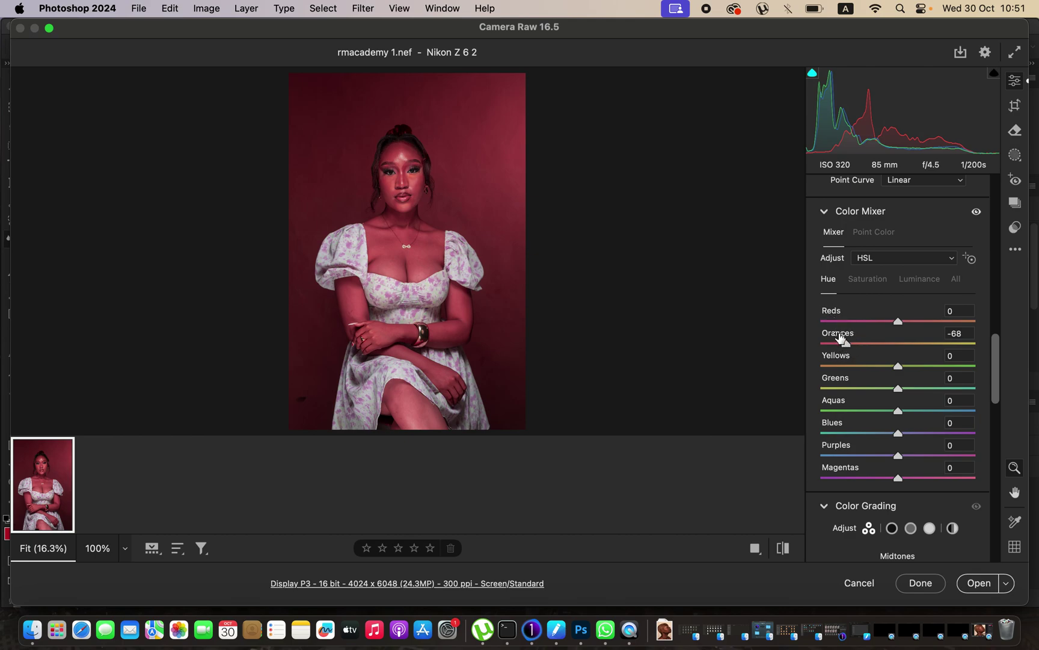
pyautogui.doubleClick(847, 344)
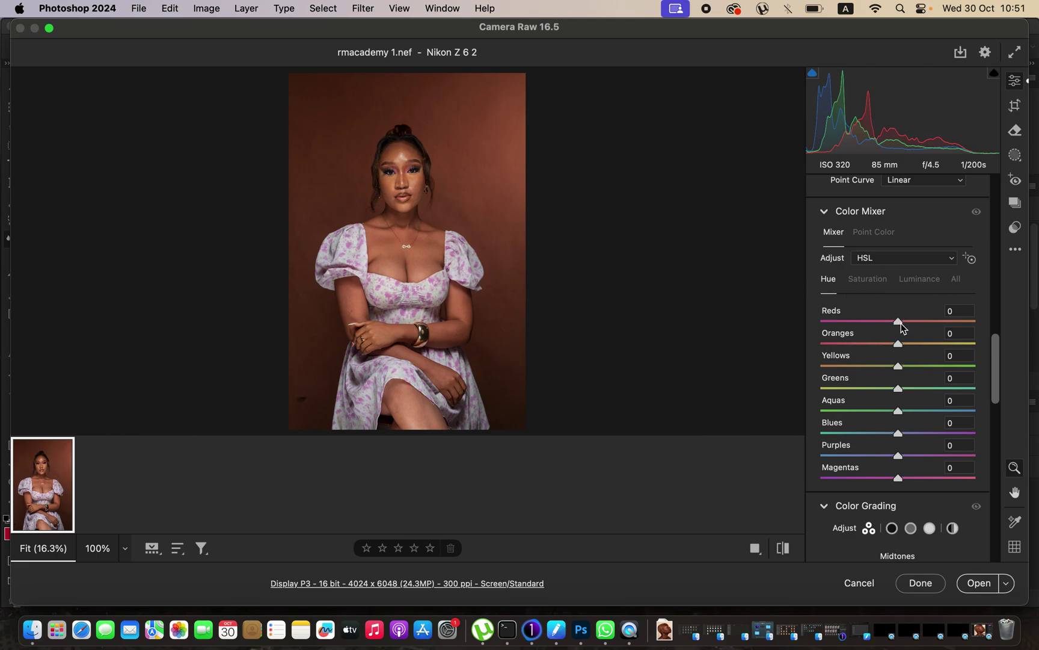
# Step: Set the Color Mixer hue of Reds to +12 and Oranges to +7, and open the photo in Photoshop
pyautogui.moveTo(901, 328)
pyautogui.mouseDown()
pyautogui.moveTo(909, 326)
pyautogui.moveTo(905, 344)
pyautogui.mouseUp()
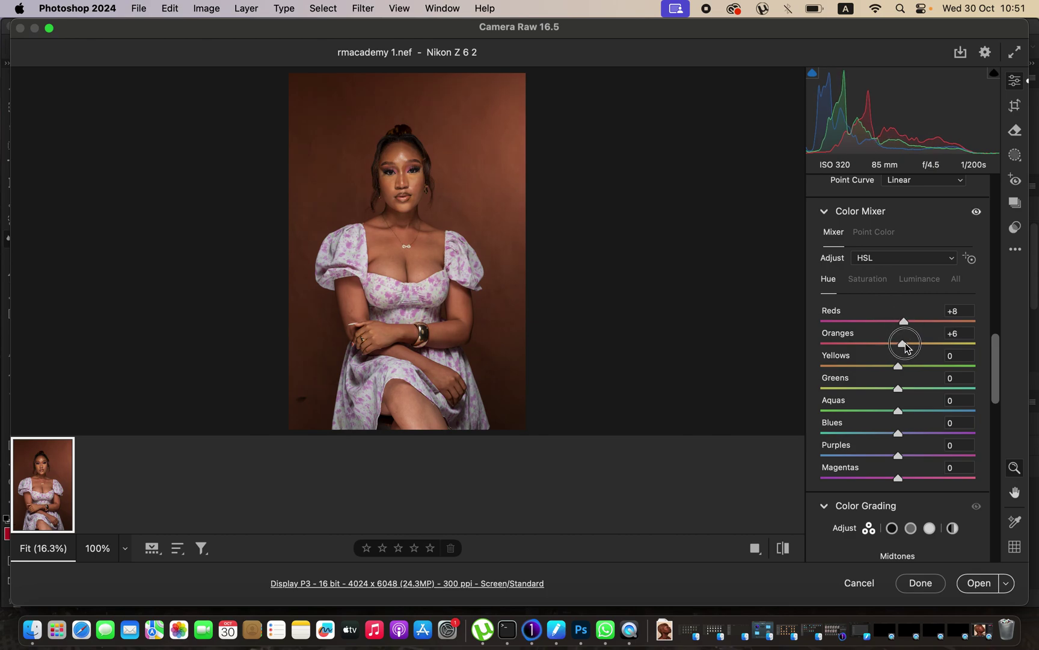
pyautogui.moveTo(905, 346); pyautogui.dragTo(905, 344)
pyautogui.moveTo(906, 324); pyautogui.dragTo(910, 324)
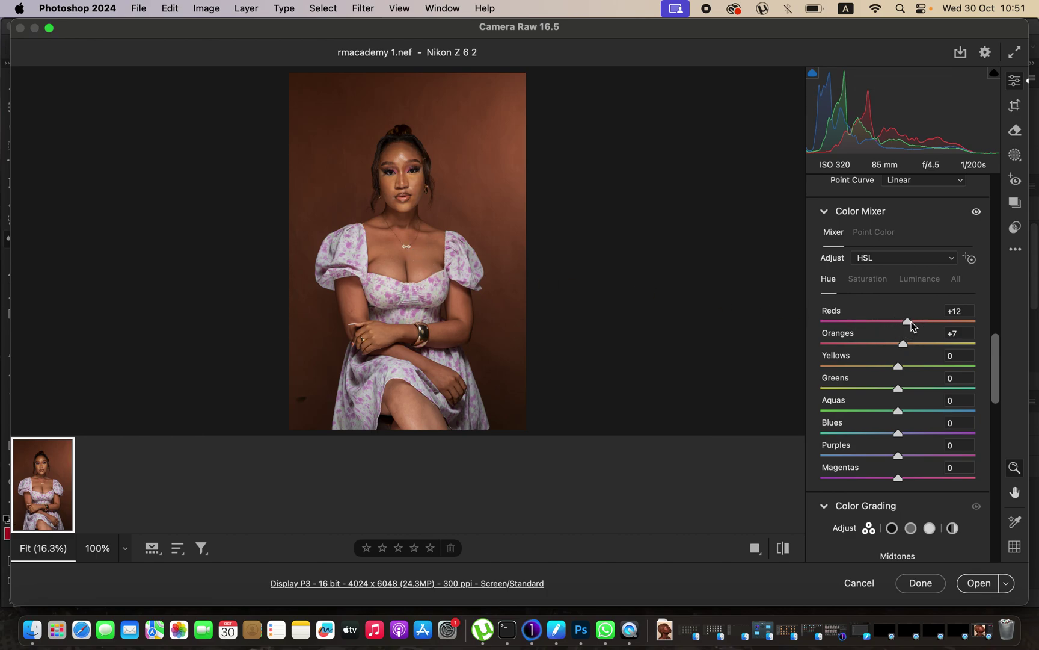
pyautogui.click(784, 548)
pyautogui.click(788, 551)
pyautogui.click(979, 589)
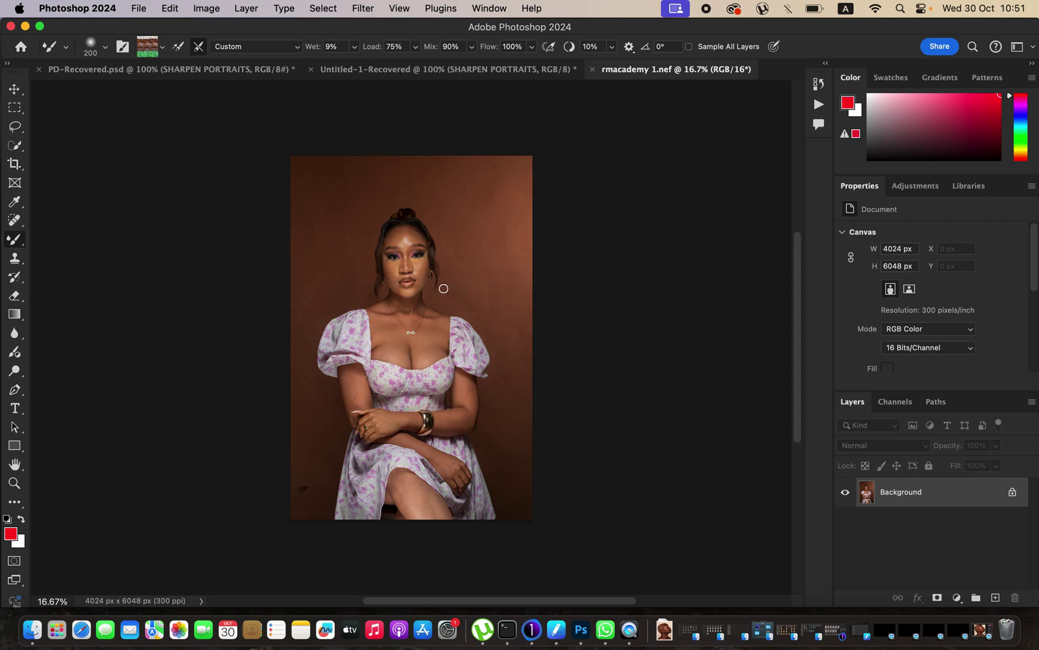
# Step: Crop the portrait to 4 : 5 (8 : 10) with Content-Aware Fill, widening the frame at both sides to 4535 x 5668 px
pyautogui.click(16, 167)
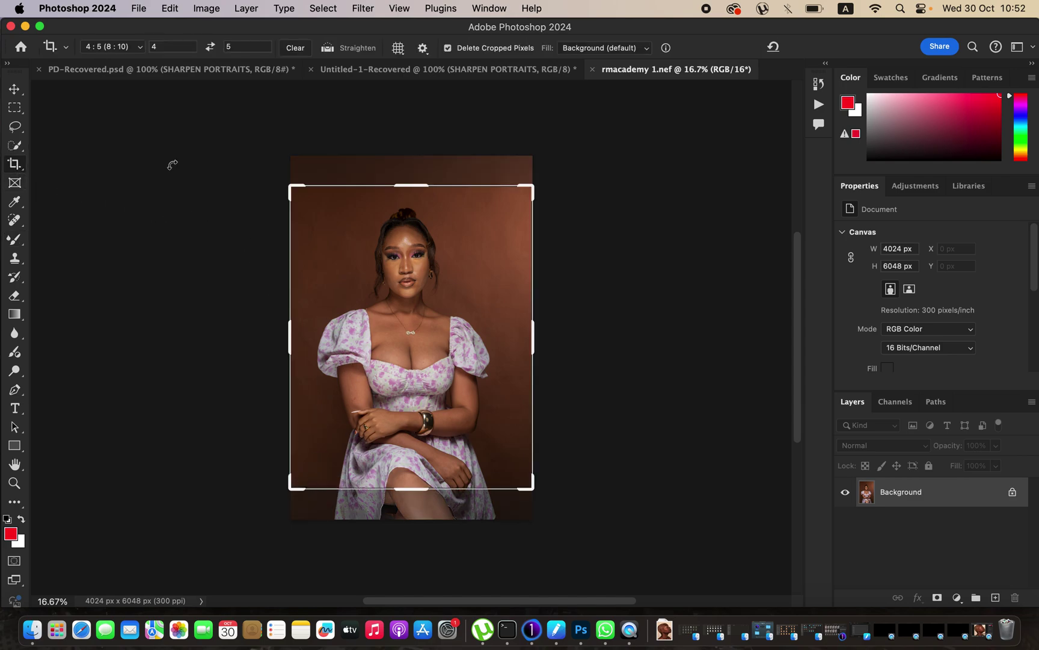
pyautogui.click(130, 48)
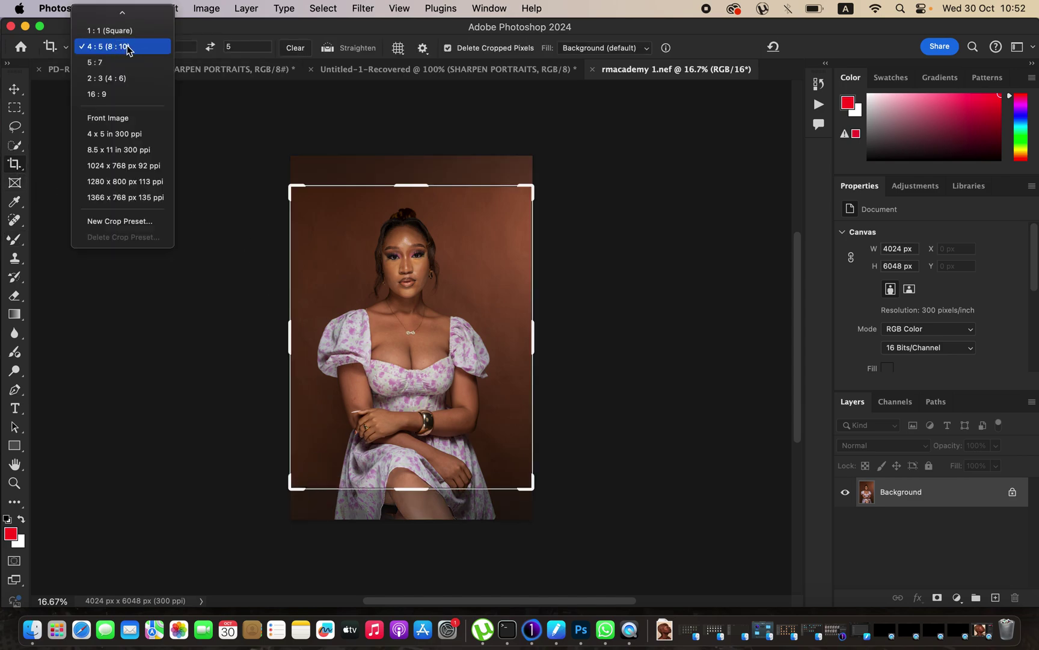
pyautogui.click(129, 48)
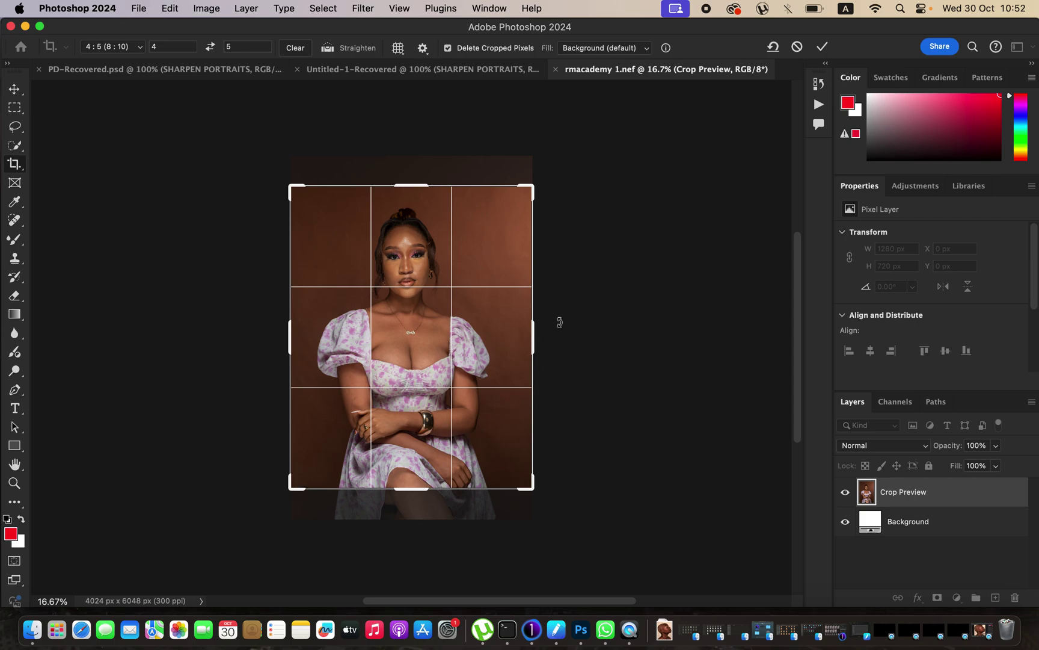
pyautogui.click(599, 47)
pyautogui.click(607, 78)
pyautogui.moveTo(539, 492); pyautogui.dragTo(545, 492)
pyautogui.moveTo(282, 182); pyautogui.dragTo(264, 170)
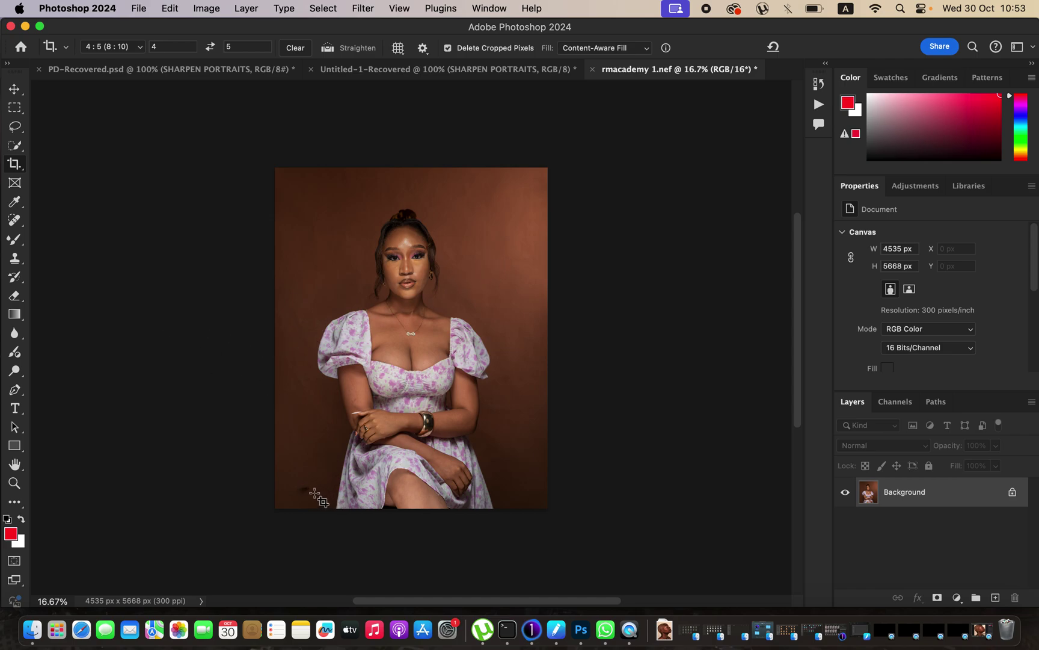
# Step: Remove the dark spot on the backdrop beside the skirt with the Patch tool, sampling the clean area above it, and deselect
pyautogui.click(15, 220)
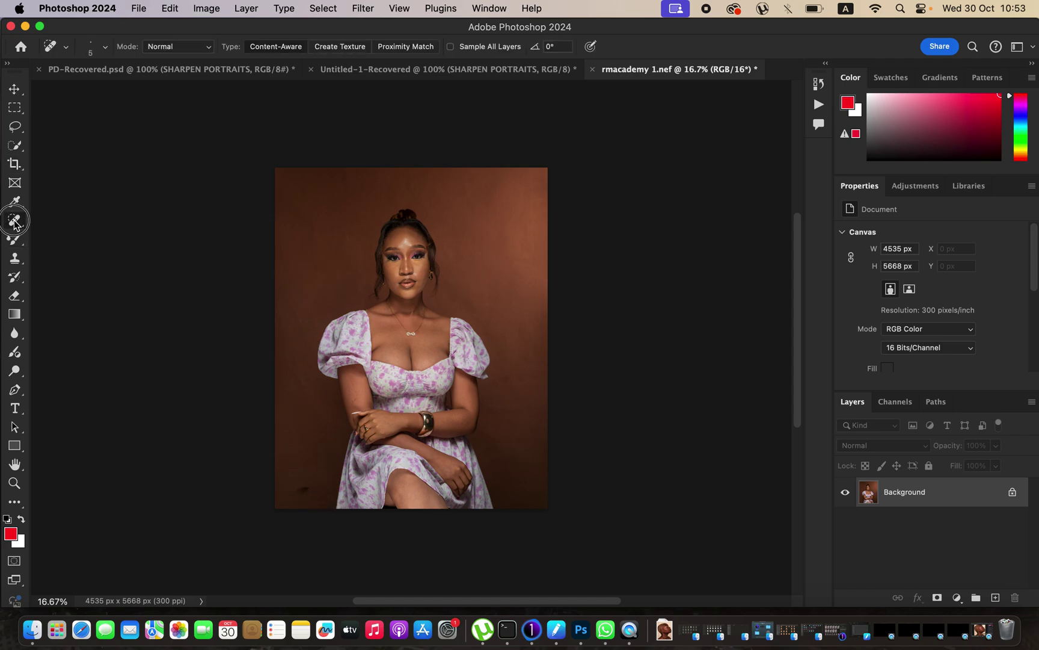
pyautogui.rightClick(15, 221)
pyautogui.click(79, 262)
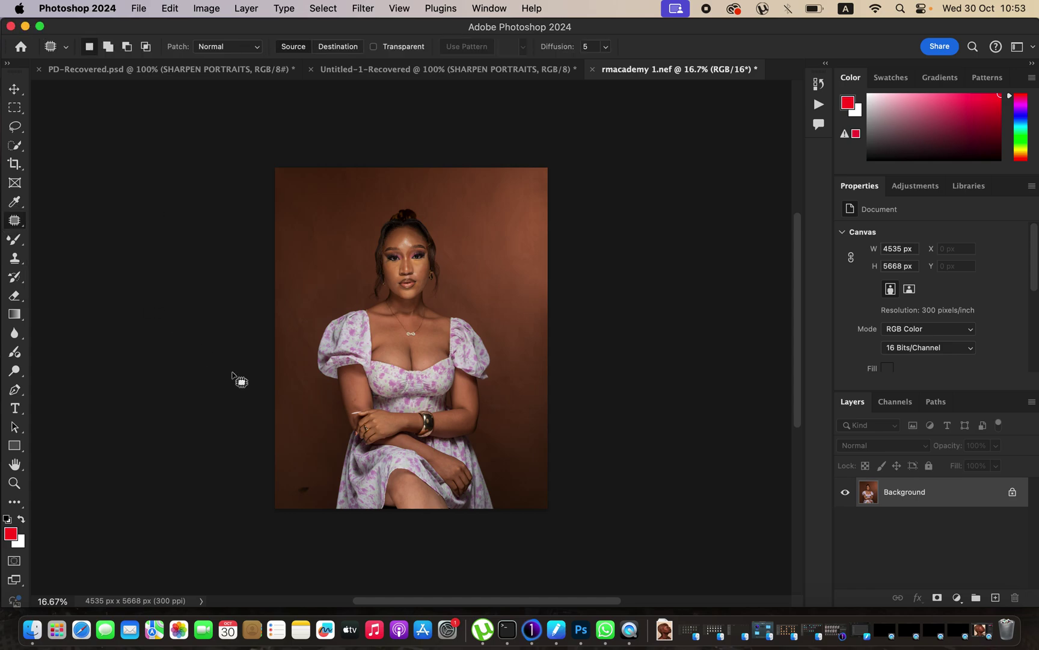
pyautogui.moveTo(295, 487)
pyautogui.mouseDown()
pyautogui.moveTo(311, 481)
pyautogui.moveTo(304, 499)
pyautogui.moveTo(295, 489)
pyautogui.moveTo(304, 455)
pyautogui.mouseUp()
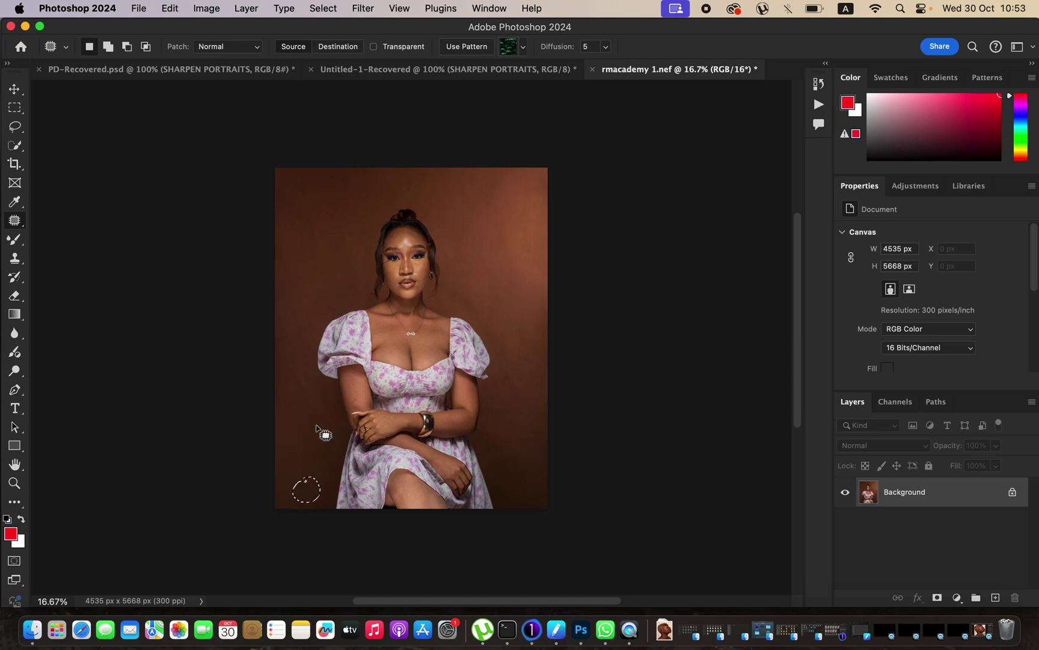
pyautogui.press('super+d')
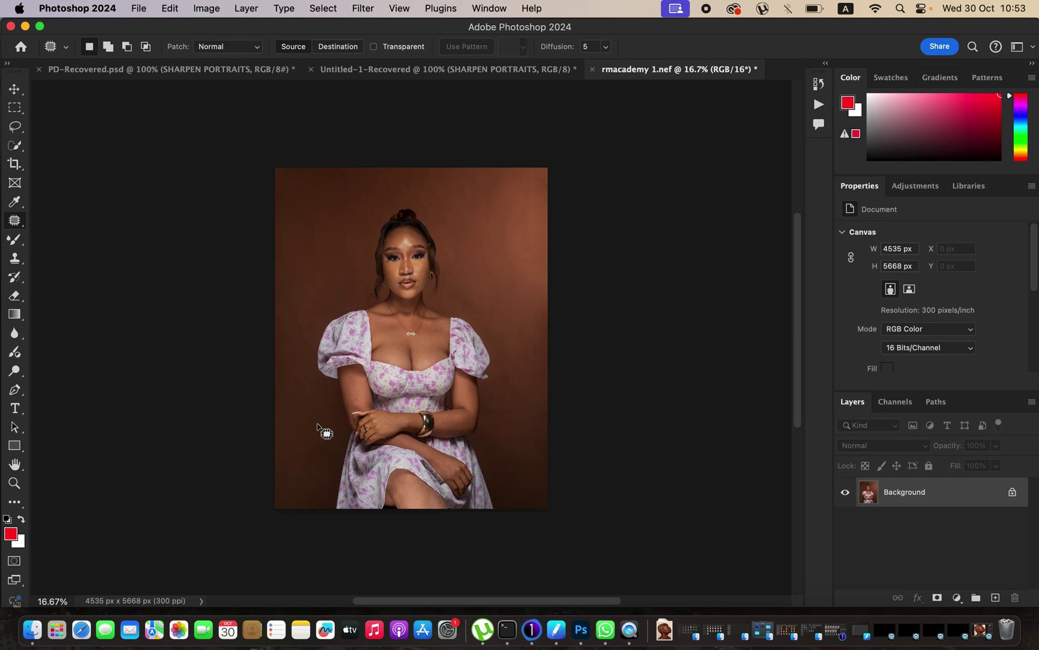
# Step: Run the FS 16 BIT action from the RONNIX retouching set on the portrait
pyautogui.click(819, 106)
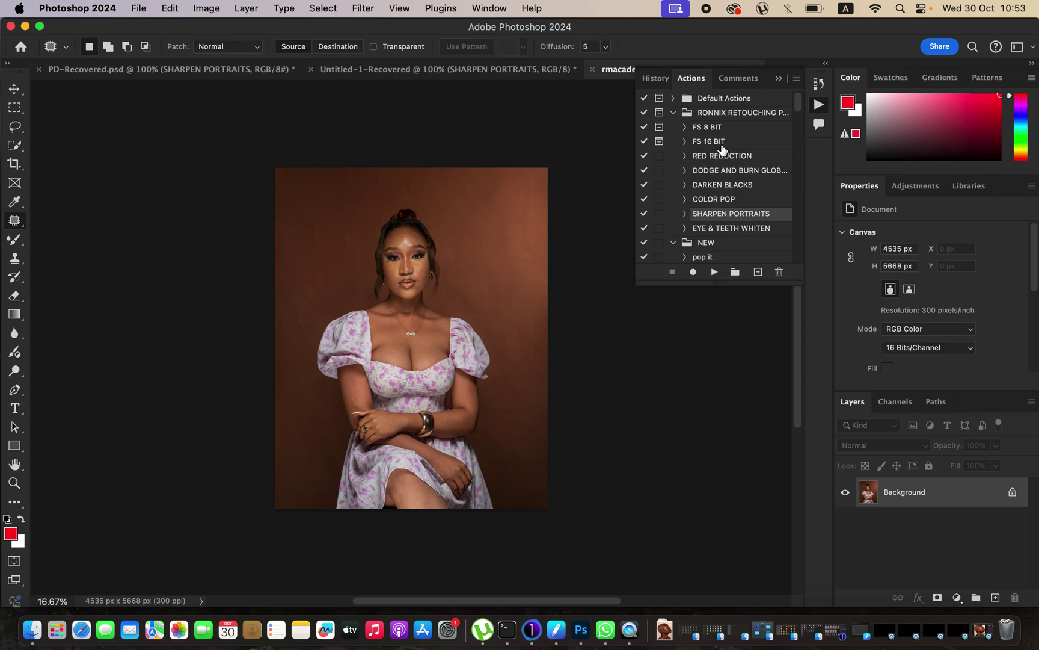
pyautogui.click(722, 144)
pyautogui.click(778, 79)
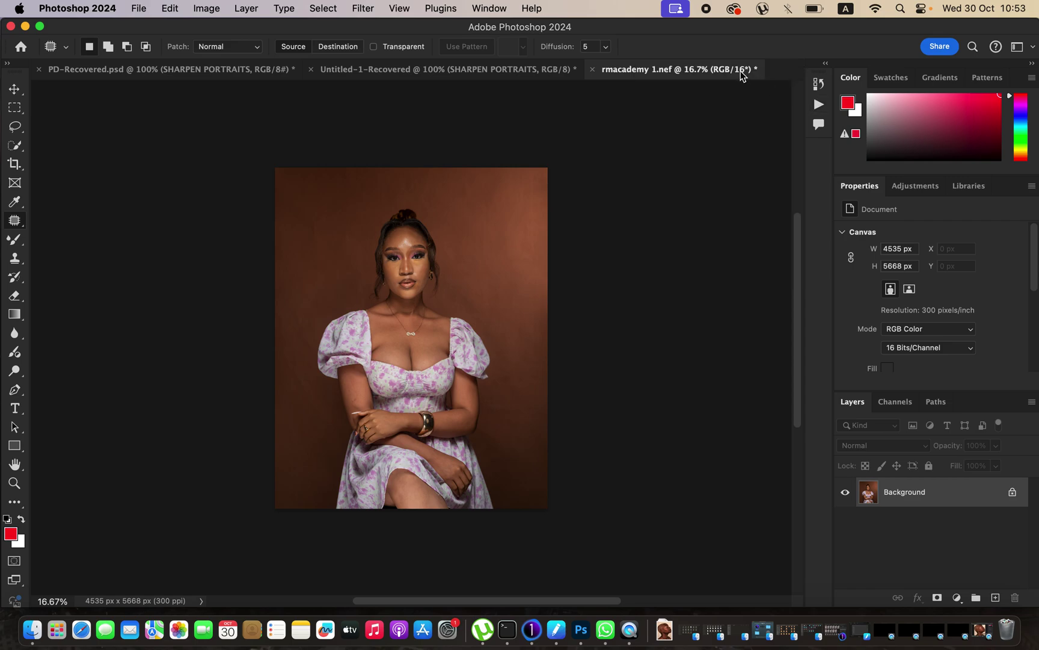
pyautogui.click(819, 105)
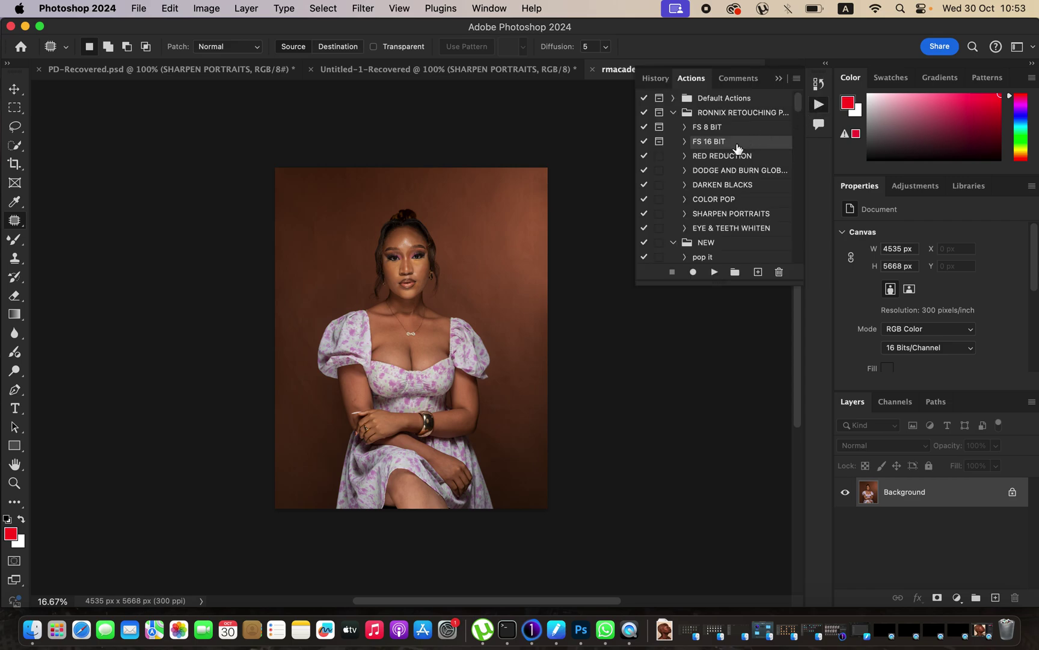
pyautogui.click(714, 274)
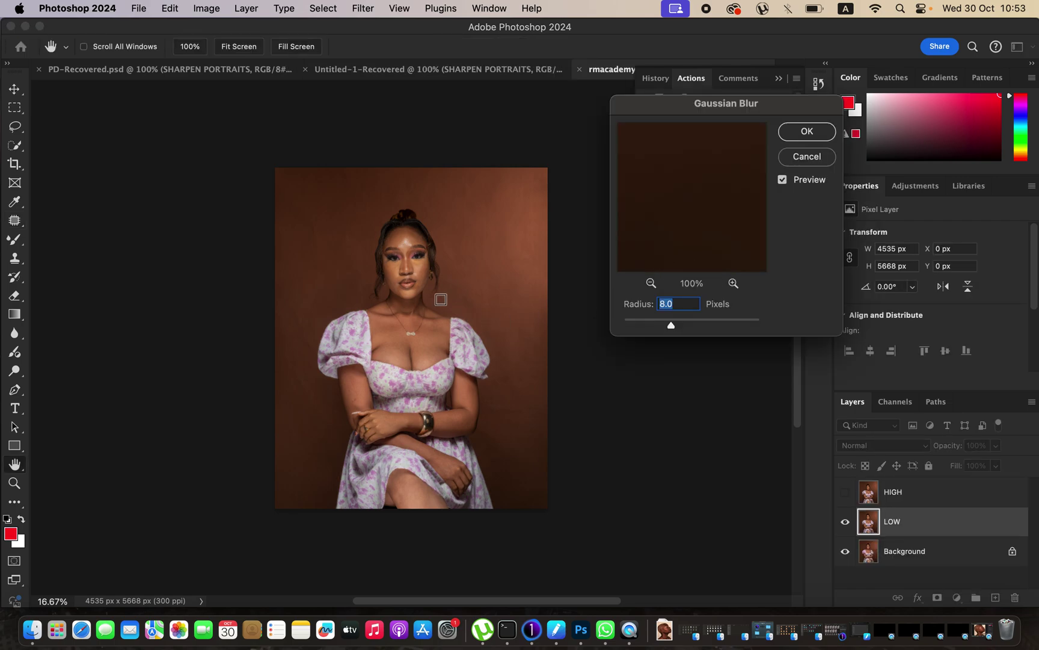
# Step: Apply the Gaussian Blur to the LOW layer with a radius of 4.9 pixels, judging the skin in the preview
pyautogui.click(404, 246)
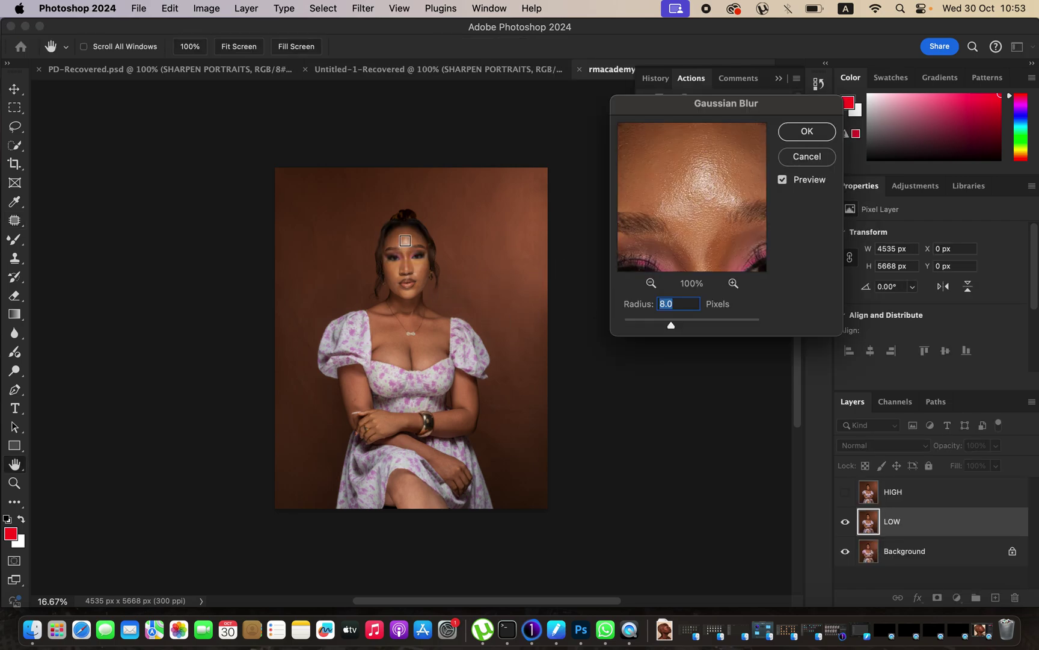
pyautogui.moveTo(671, 328); pyautogui.dragTo(573, 328)
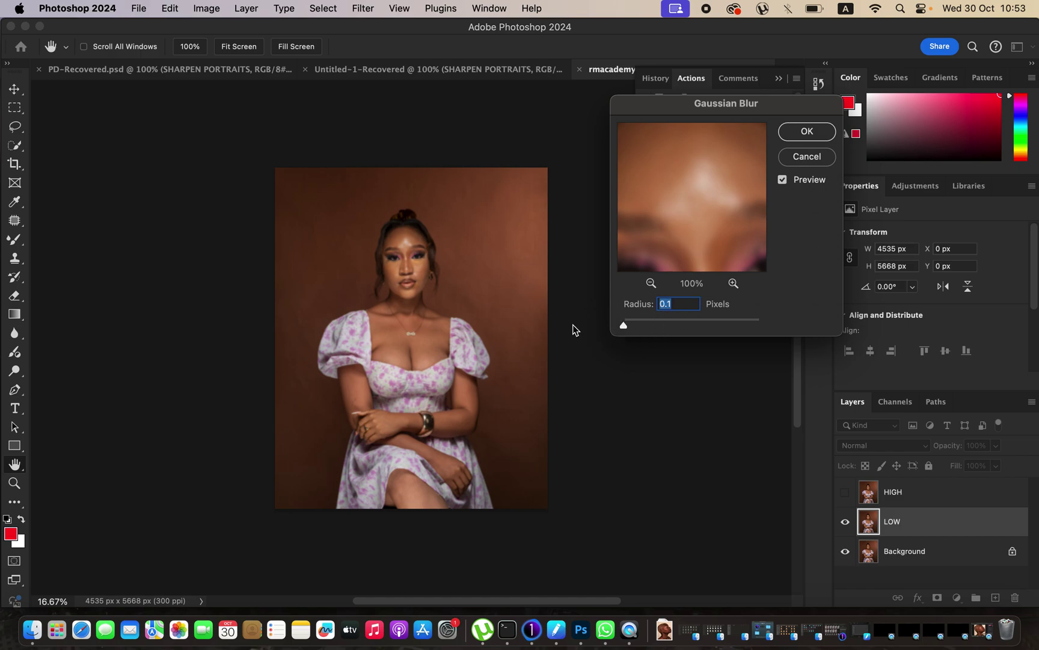
pyautogui.moveTo(689, 209); pyautogui.dragTo(693, 172)
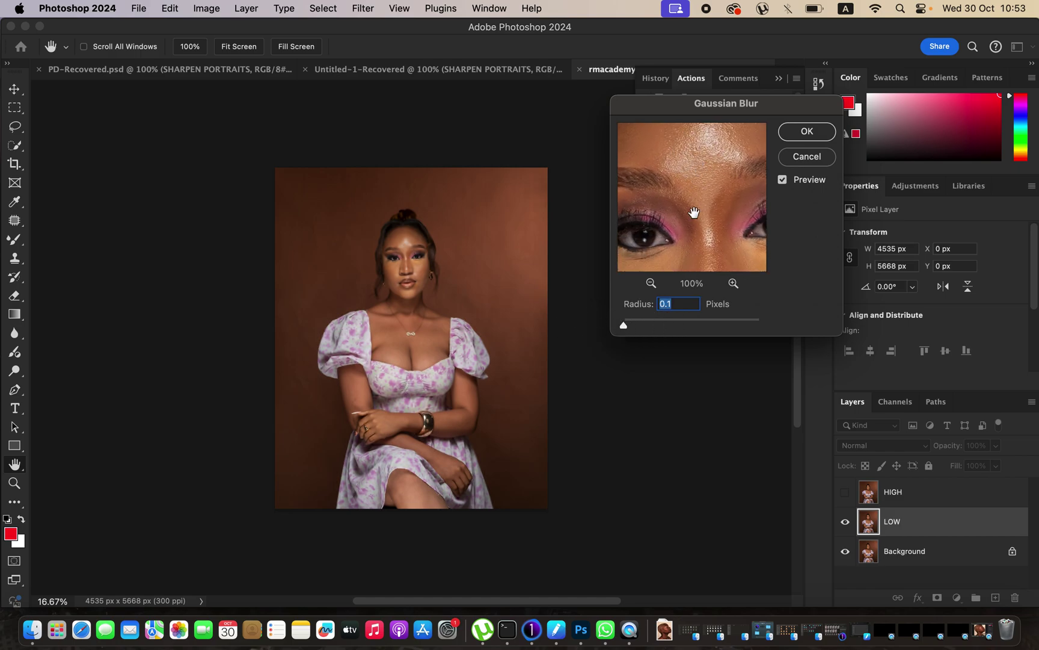
pyautogui.moveTo(624, 326); pyautogui.dragTo(637, 326)
pyautogui.moveTo(649, 325); pyautogui.dragTo(654, 326)
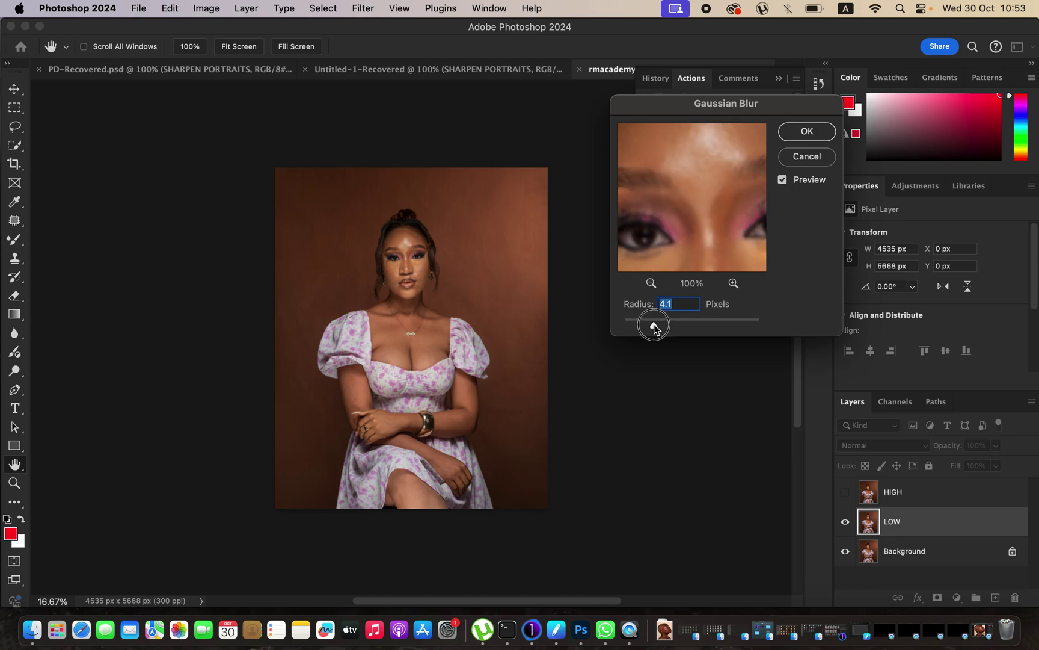
pyautogui.moveTo(656, 328); pyautogui.dragTo(660, 328)
pyautogui.click(698, 195)
pyautogui.moveTo(698, 196); pyautogui.dragTo(710, 163)
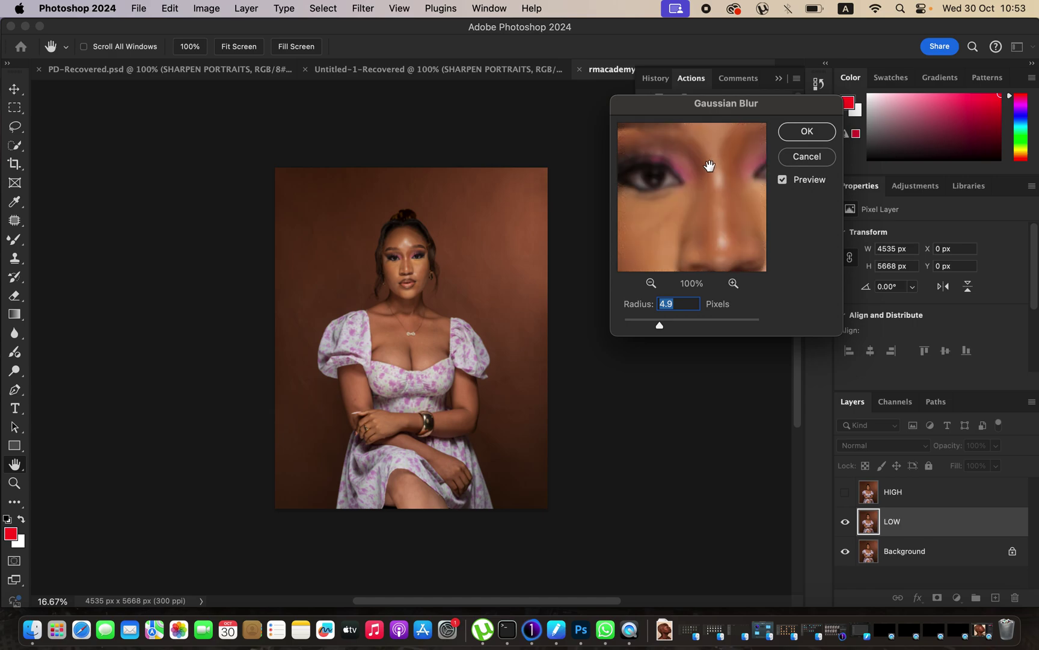
pyautogui.click(808, 132)
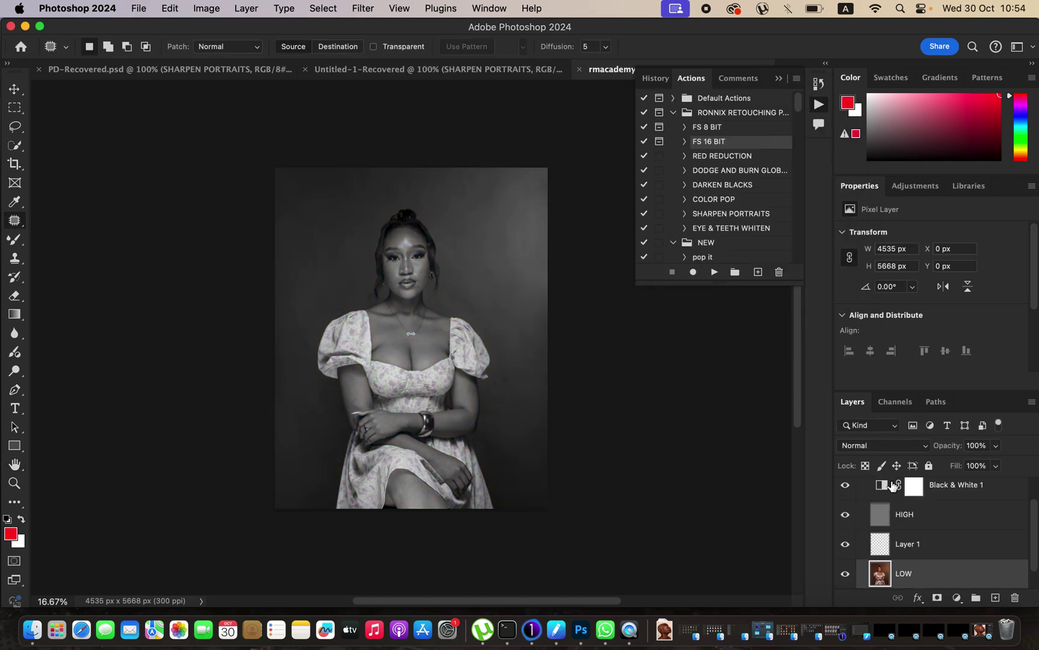
# Step: Delete the Black & White 1 adjustment layer, and activate the Lasso tool
pyautogui.moveTo(998, 488); pyautogui.dragTo(1017, 597)
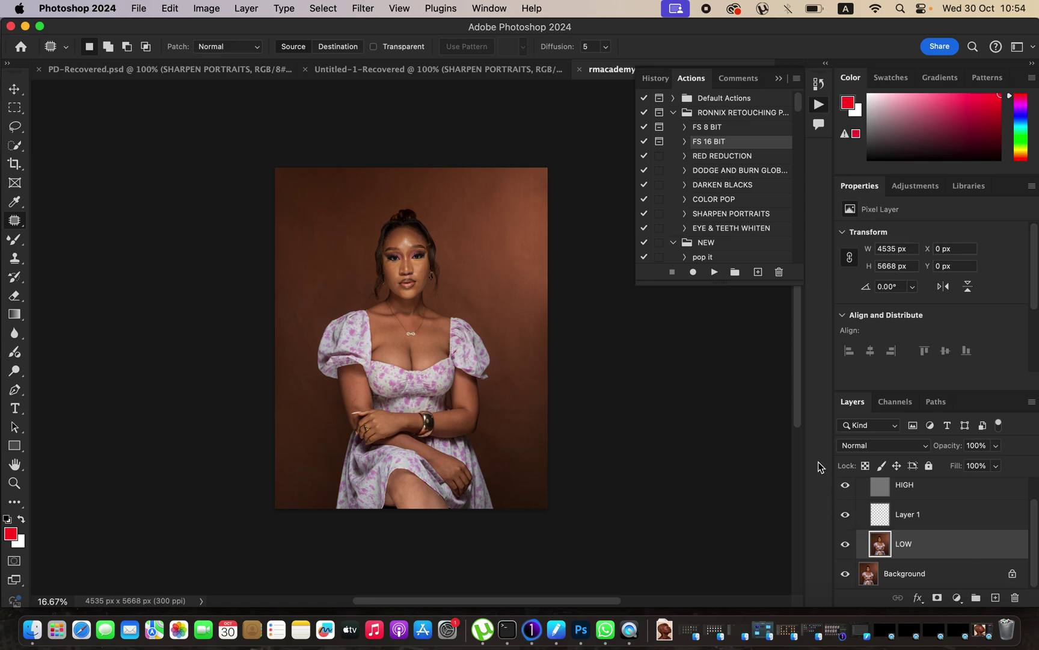
pyautogui.click(17, 131)
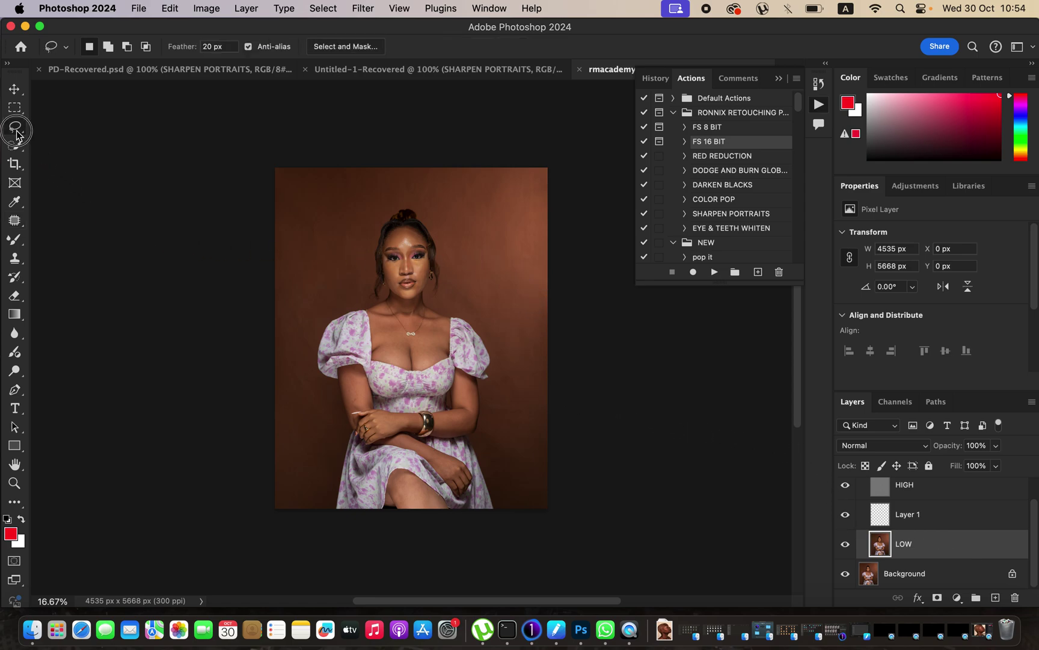
pyautogui.click(779, 79)
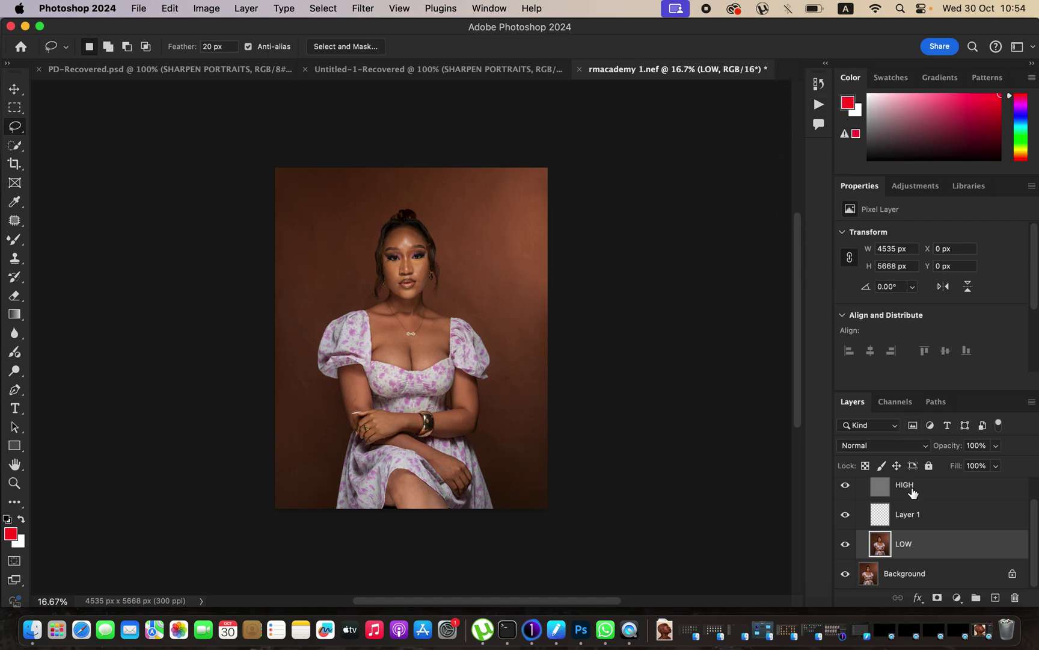
# Step: Hide the HIGH layer, activate the Mixer Brush tool for the LOW layer and clean the brush
pyautogui.click(845, 486)
pyautogui.click(14, 247)
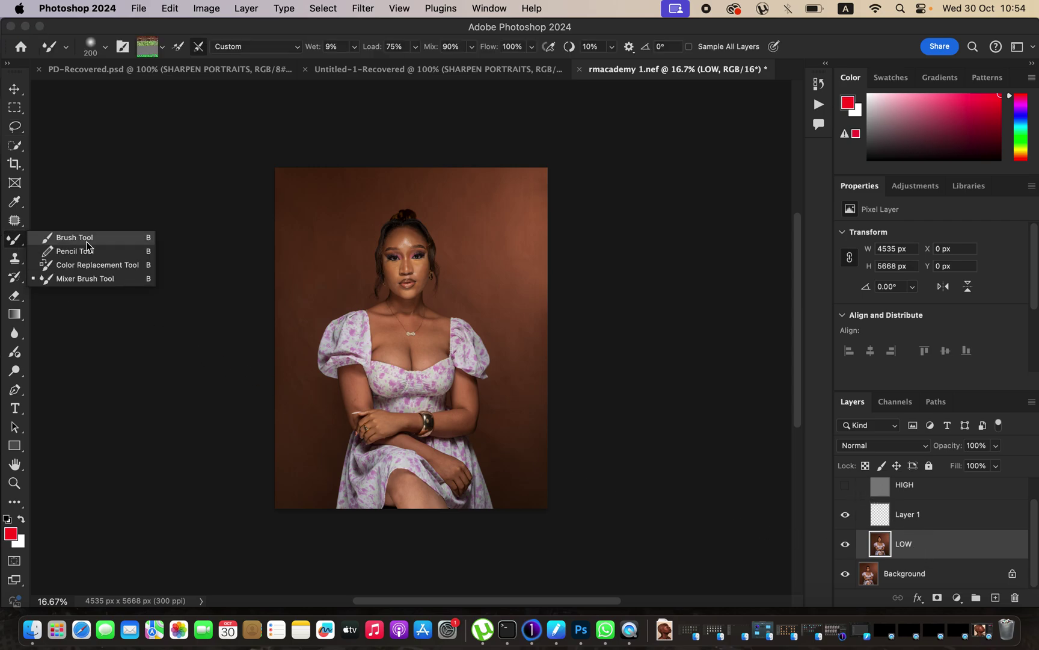
pyautogui.click(84, 280)
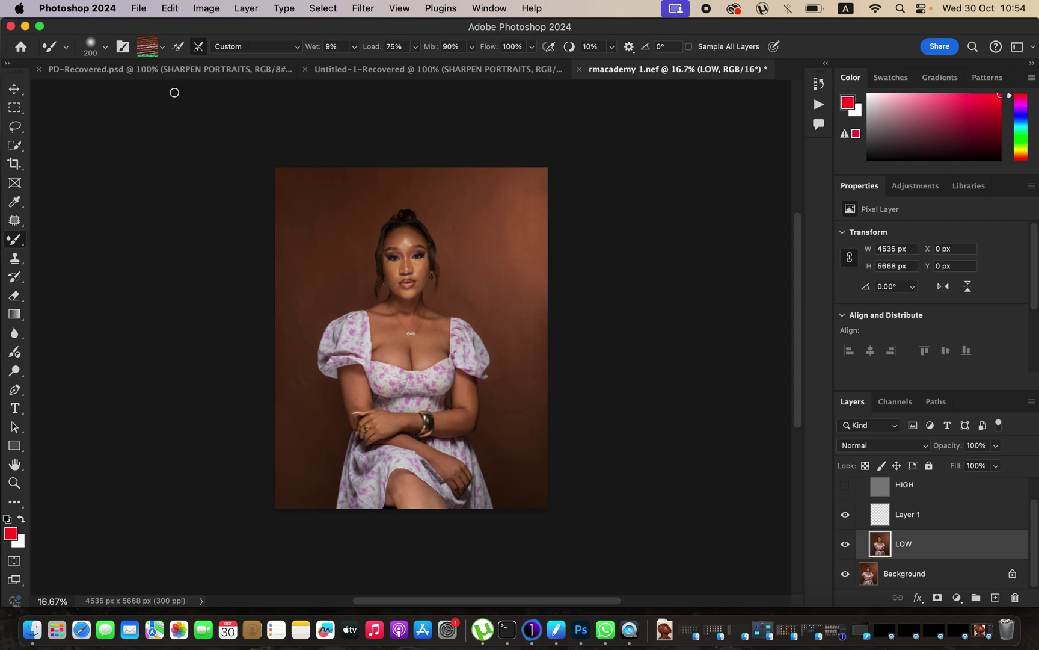
pyautogui.click(162, 47)
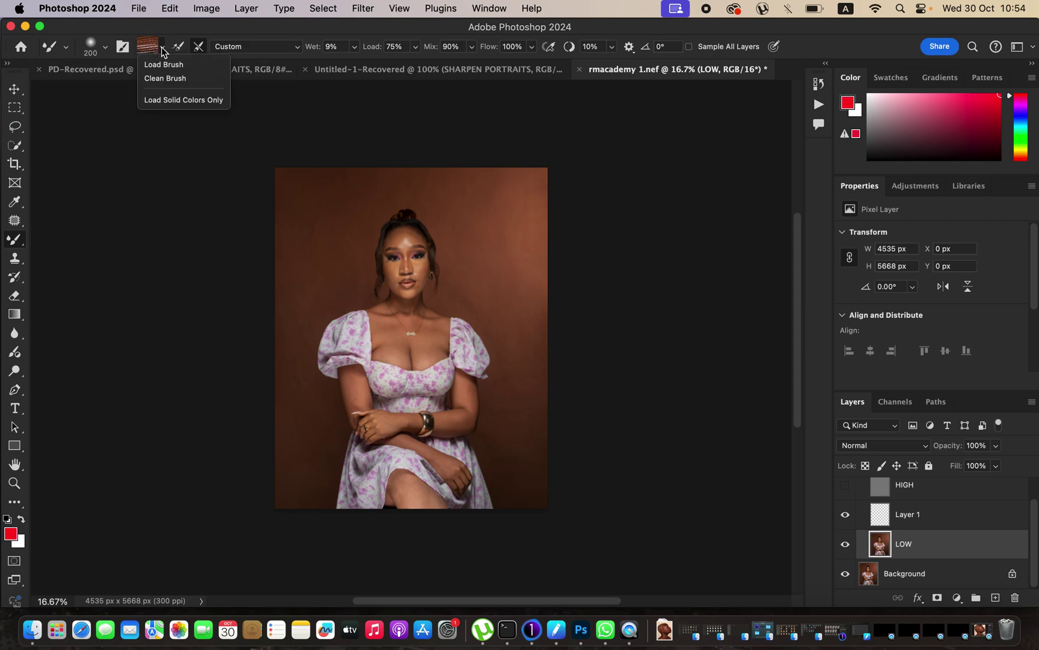
pyautogui.click(170, 79)
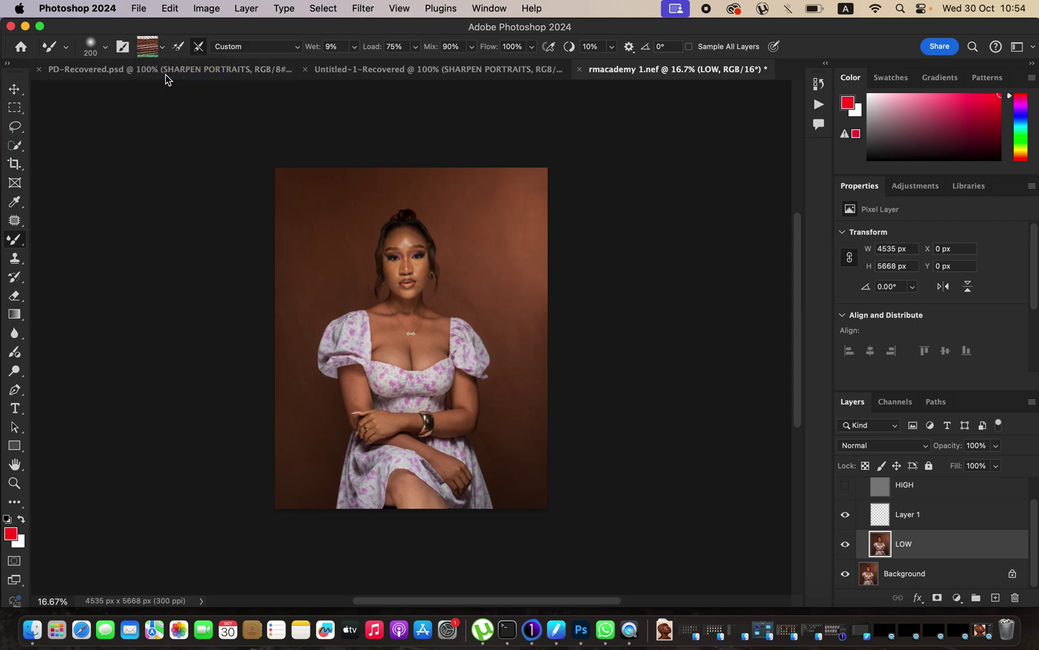
pyautogui.click(203, 46)
# Step: Smooth the forehead skin on the LOW layer with short Mixer Brush strokes, reducing the brush size near the brows and hairline
pyautogui.press('super+equal')
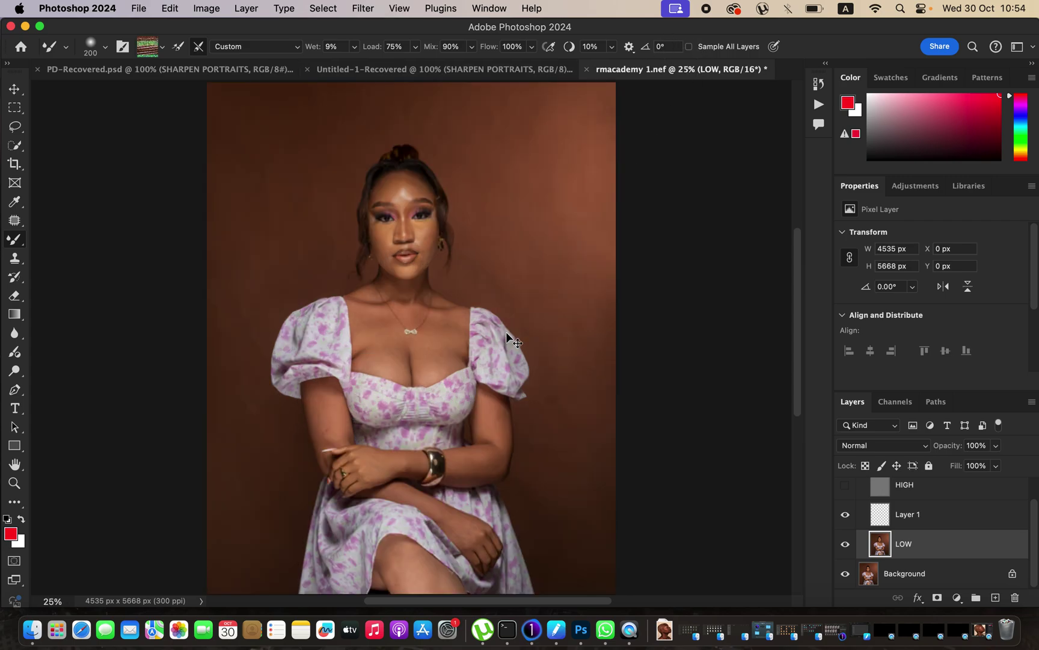
pyautogui.press('super+equal')
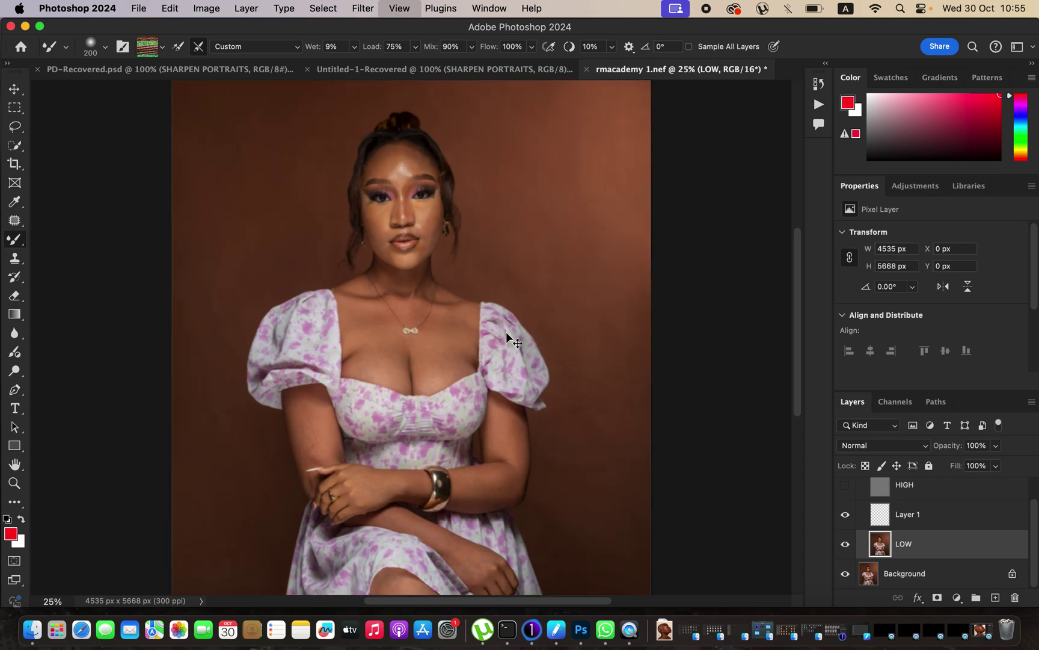
pyautogui.press('super+equal')
pyautogui.press('super+equal')
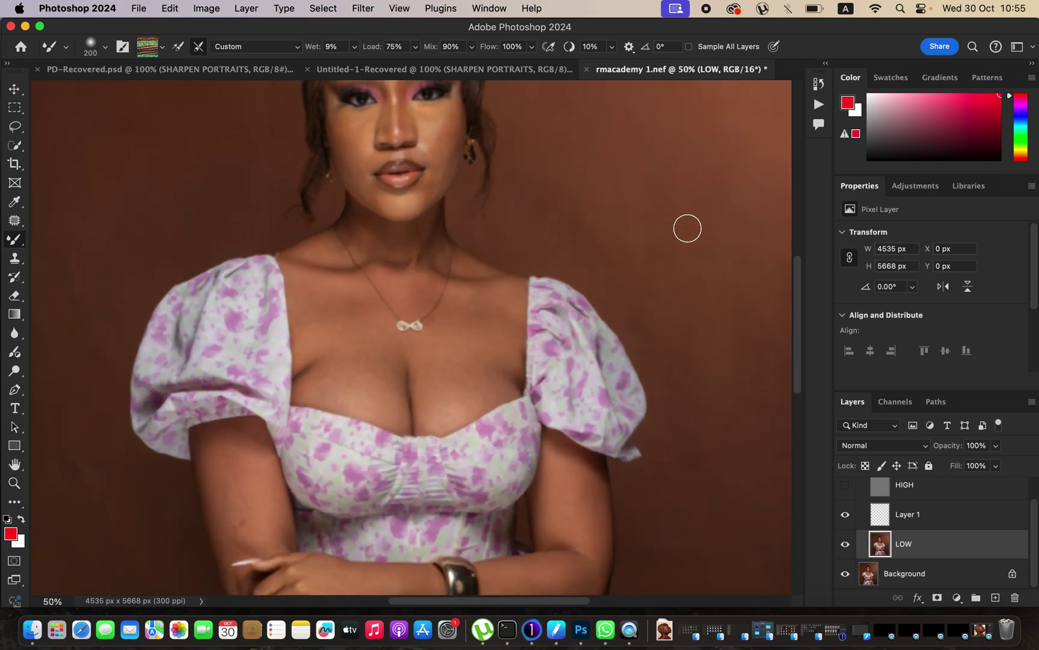
pyautogui.moveTo(796, 303); pyautogui.dragTo(799, 279)
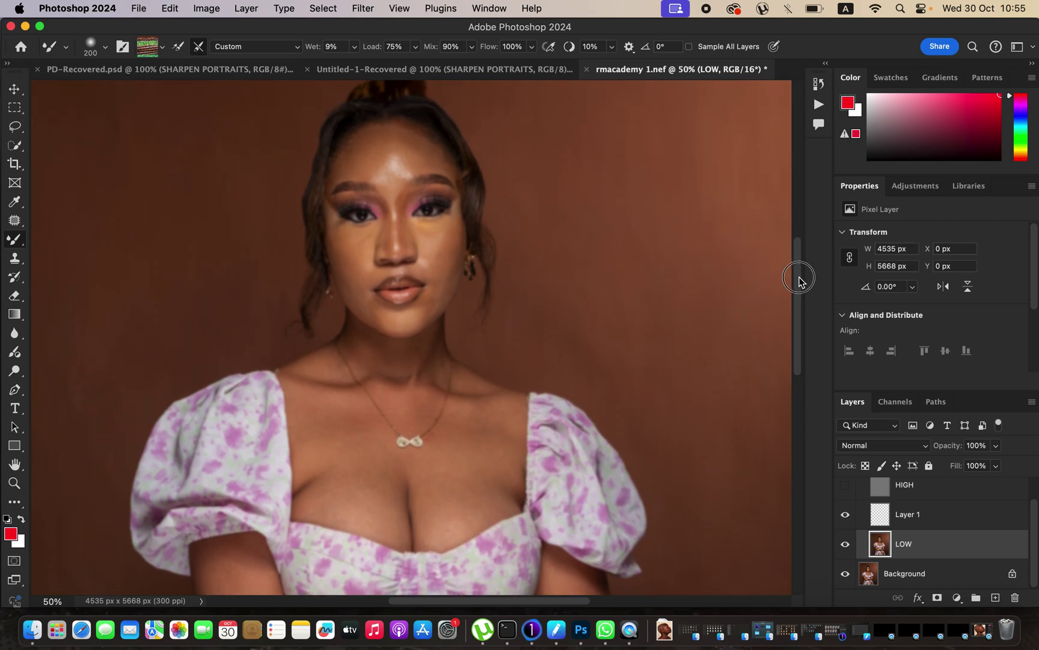
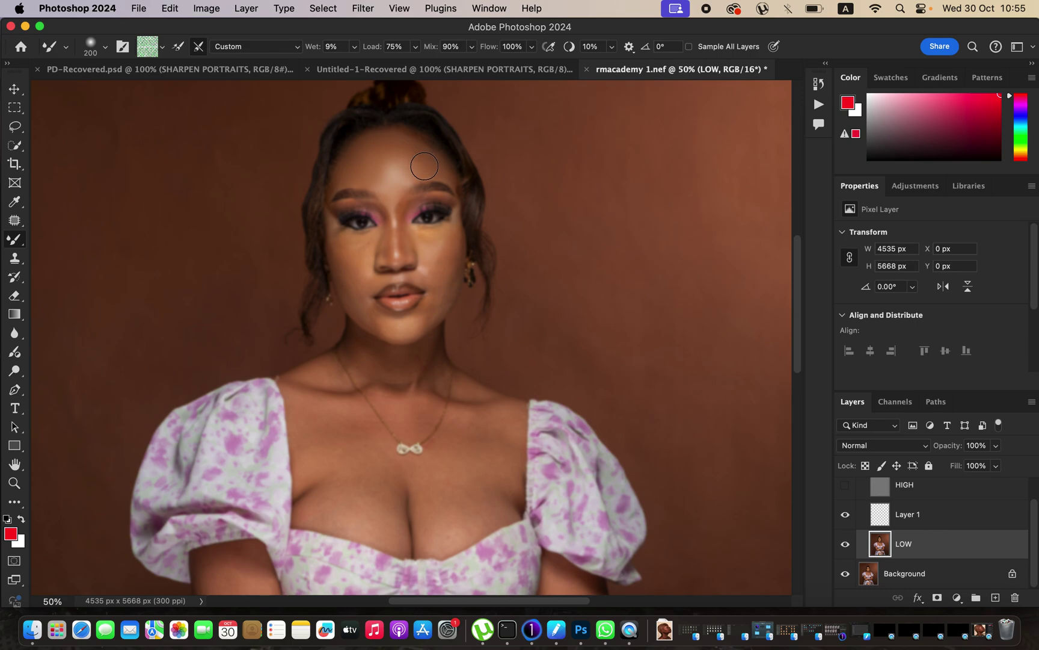
pyautogui.press('[')
pyautogui.press('[')
pyautogui.moveTo(433, 162)
pyautogui.mouseDown()
pyautogui.moveTo(418, 170)
pyautogui.moveTo(447, 169)
pyautogui.mouseUp()
pyautogui.moveTo(415, 172)
pyautogui.mouseDown()
pyautogui.moveTo(358, 170)
pyautogui.moveTo(370, 149)
pyautogui.moveTo(380, 156)
pyautogui.moveTo(346, 170)
pyautogui.moveTo(336, 189)
pyautogui.moveTo(359, 179)
pyautogui.mouseUp()
pyautogui.press('[')
pyautogui.press('[')
pyautogui.moveTo(433, 166)
pyautogui.mouseDown()
pyautogui.moveTo(410, 168)
pyautogui.moveTo(398, 139)
pyautogui.moveTo(427, 139)
pyautogui.mouseUp()
# Step: Blend the skin of both cheeks, under the eyes and around the mouth with the Mixer Brush, adapting the brush size
pyautogui.moveTo(477, 222)
pyautogui.mouseDown()
pyautogui.moveTo(447, 246)
pyautogui.moveTo(441, 273)
pyautogui.moveTo(448, 243)
pyautogui.moveTo(424, 277)
pyautogui.mouseUp()
pyautogui.press(']')
pyautogui.press(']')
pyautogui.press(']')
pyautogui.moveTo(342, 261)
pyautogui.mouseDown()
pyautogui.moveTo(355, 267)
pyautogui.moveTo(346, 251)
pyautogui.moveTo(364, 280)
pyautogui.mouseUp()
pyautogui.press('[')
pyautogui.moveTo(431, 238)
pyautogui.mouseDown()
pyautogui.moveTo(420, 234)
pyautogui.moveTo(441, 225)
pyautogui.moveTo(427, 251)
pyautogui.moveTo(441, 225)
pyautogui.moveTo(452, 235)
pyautogui.moveTo(431, 267)
pyautogui.moveTo(403, 264)
pyautogui.moveTo(361, 233)
pyautogui.moveTo(357, 271)
pyautogui.moveTo(376, 273)
pyautogui.mouseUp()
pyautogui.moveTo(445, 283)
pyautogui.mouseDown()
pyautogui.moveTo(455, 279)
pyautogui.moveTo(431, 309)
pyautogui.moveTo(448, 273)
pyautogui.moveTo(430, 313)
pyautogui.moveTo(406, 327)
pyautogui.moveTo(359, 308)
pyautogui.moveTo(368, 313)
pyautogui.moveTo(353, 295)
pyautogui.moveTo(386, 328)
pyautogui.moveTo(425, 322)
pyautogui.moveTo(384, 326)
pyautogui.moveTo(365, 313)
pyautogui.mouseUp()
pyautogui.moveTo(354, 248)
pyautogui.mouseDown()
pyautogui.moveTo(408, 237)
pyautogui.moveTo(427, 269)
pyautogui.moveTo(444, 251)
pyautogui.moveTo(448, 284)
pyautogui.moveTo(435, 310)
pyautogui.mouseUp()
# Step: Smooth the nose bridge, nose sides and outer cheek with a small Mixer Brush of 80 to 90 px
pyautogui.keyDown('alt'); pyautogui.click(415, 249); pyautogui.keyUp('alt')
pyautogui.press('[')
pyautogui.press('[')
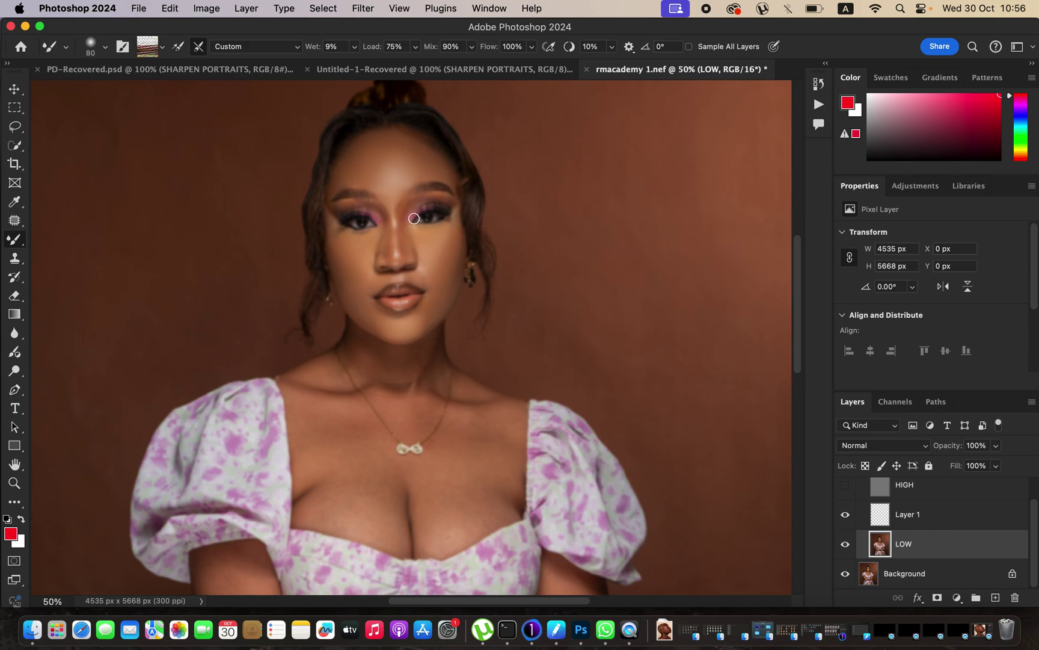
pyautogui.moveTo(405, 221)
pyautogui.mouseDown()
pyautogui.moveTo(404, 259)
pyautogui.moveTo(402, 232)
pyautogui.moveTo(403, 252)
pyautogui.moveTo(385, 241)
pyautogui.moveTo(380, 211)
pyautogui.moveTo(389, 259)
pyautogui.moveTo(403, 261)
pyautogui.mouseUp()
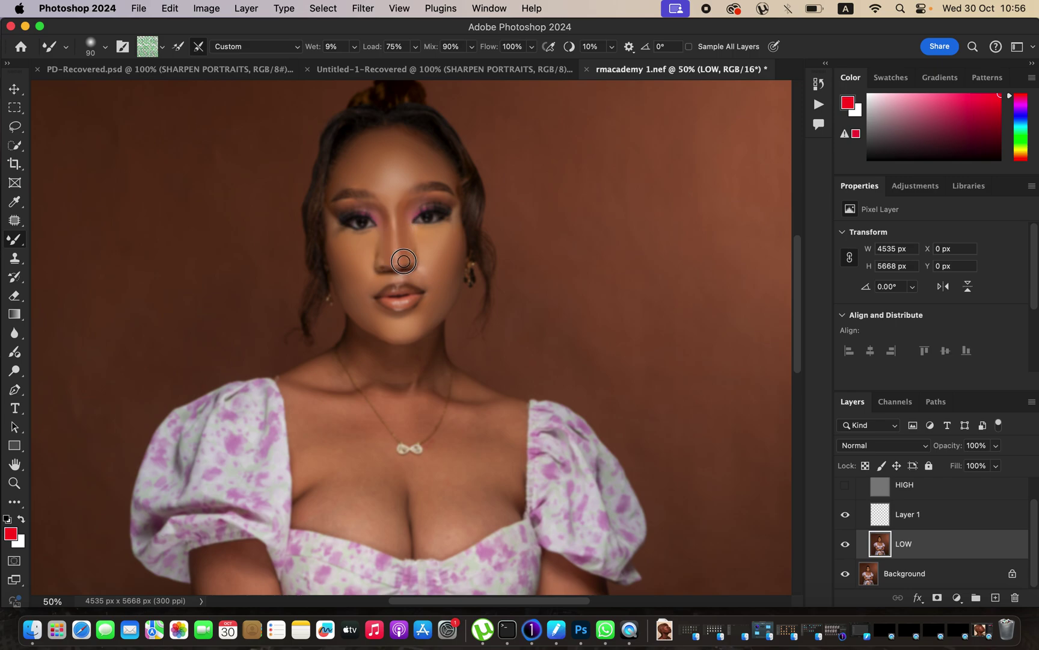
pyautogui.moveTo(390, 215); pyautogui.dragTo(393, 234)
pyautogui.moveTo(353, 294); pyautogui.dragTo(340, 261)
# Step: Show the HIGH layer and compare the face with and without the FS 16 BIT group
pyautogui.moveTo(1034, 524); pyautogui.dragTo(1034, 513)
pyautogui.click(845, 492)
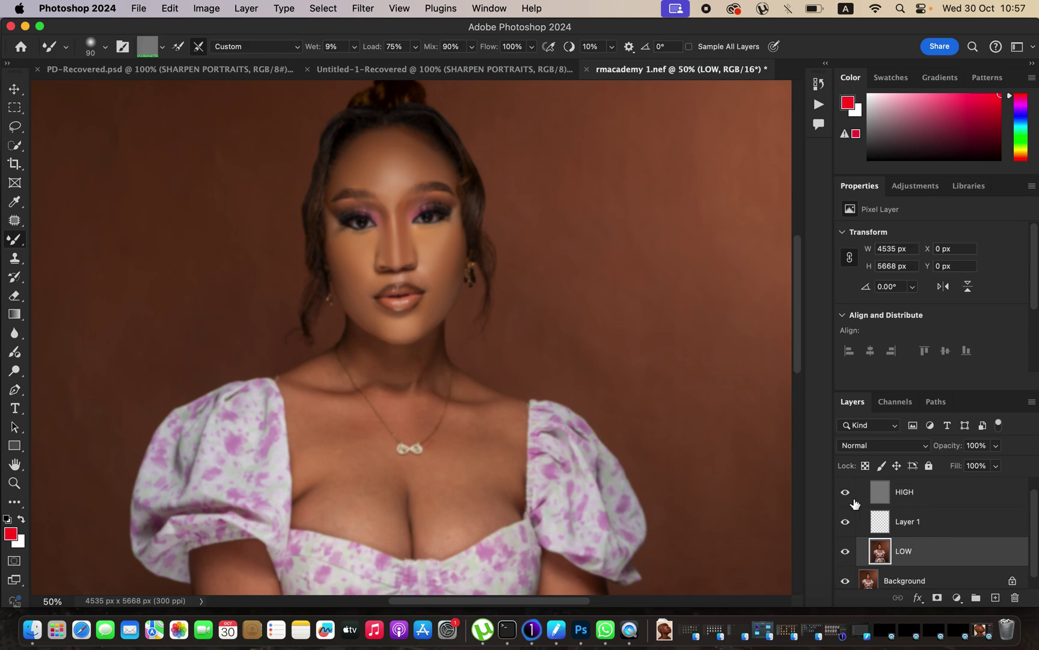
pyautogui.moveTo(1034, 516); pyautogui.dragTo(1035, 495)
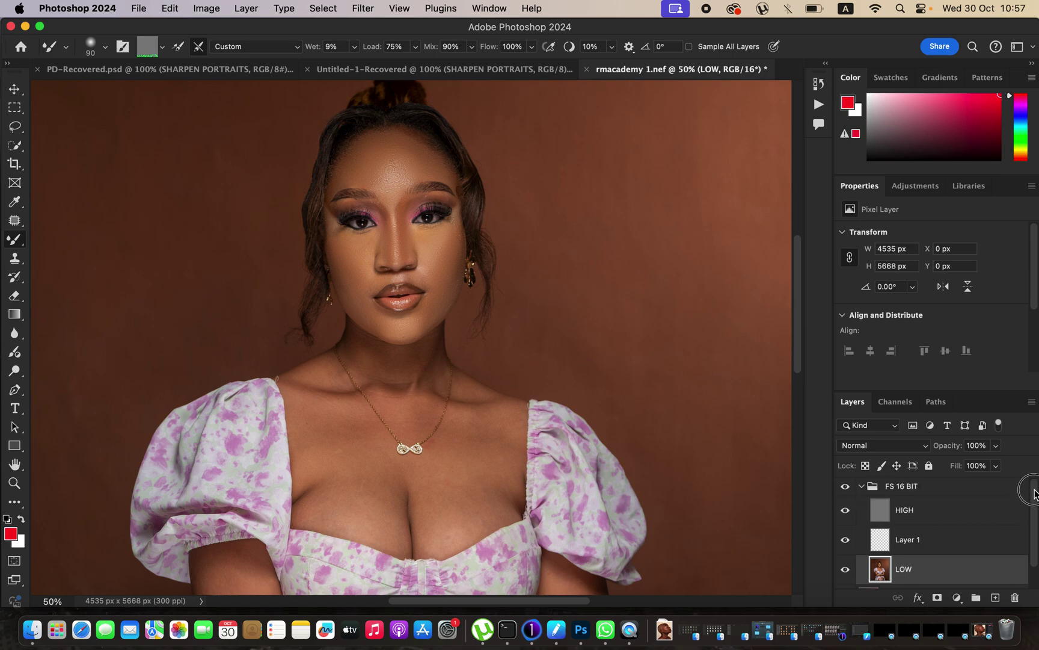
pyautogui.click(846, 487)
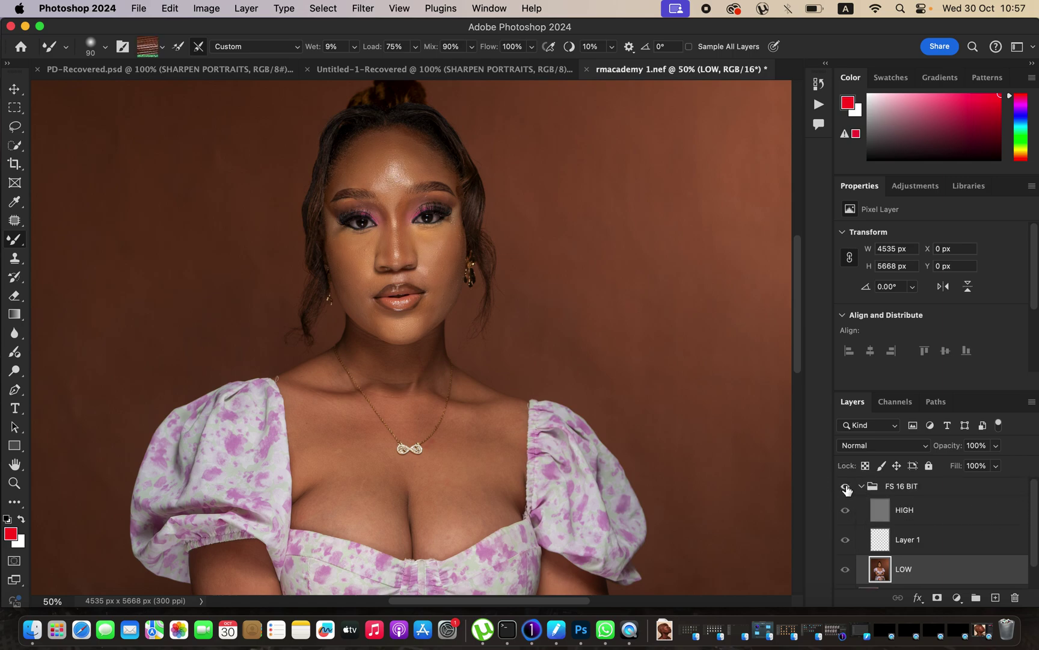
pyautogui.click(847, 488)
pyautogui.click(847, 489)
# Step: Hide the HIGH layer, smooth the neck and collarbone skin on LOW, and enlarge the Mixer Brush to 400 px
pyautogui.click(846, 510)
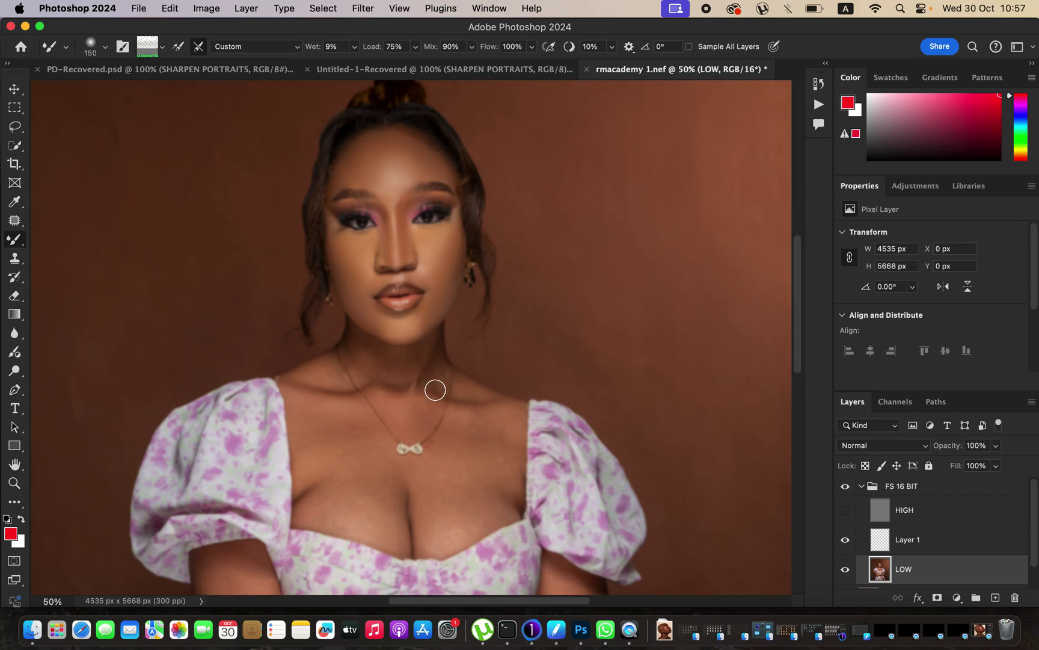
pyautogui.moveTo(388, 362)
pyautogui.mouseDown()
pyautogui.moveTo(406, 377)
pyautogui.moveTo(359, 360)
pyautogui.moveTo(378, 370)
pyautogui.moveTo(415, 353)
pyautogui.moveTo(438, 379)
pyautogui.moveTo(481, 391)
pyautogui.moveTo(461, 408)
pyautogui.moveTo(395, 405)
pyautogui.moveTo(398, 393)
pyautogui.moveTo(381, 396)
pyautogui.moveTo(381, 377)
pyautogui.moveTo(364, 367)
pyautogui.moveTo(317, 372)
pyautogui.moveTo(330, 404)
pyautogui.moveTo(343, 393)
pyautogui.moveTo(342, 432)
pyautogui.mouseUp()
pyautogui.press(']')
pyautogui.press(']')
pyautogui.press(']')
pyautogui.press(']')
pyautogui.press(']')
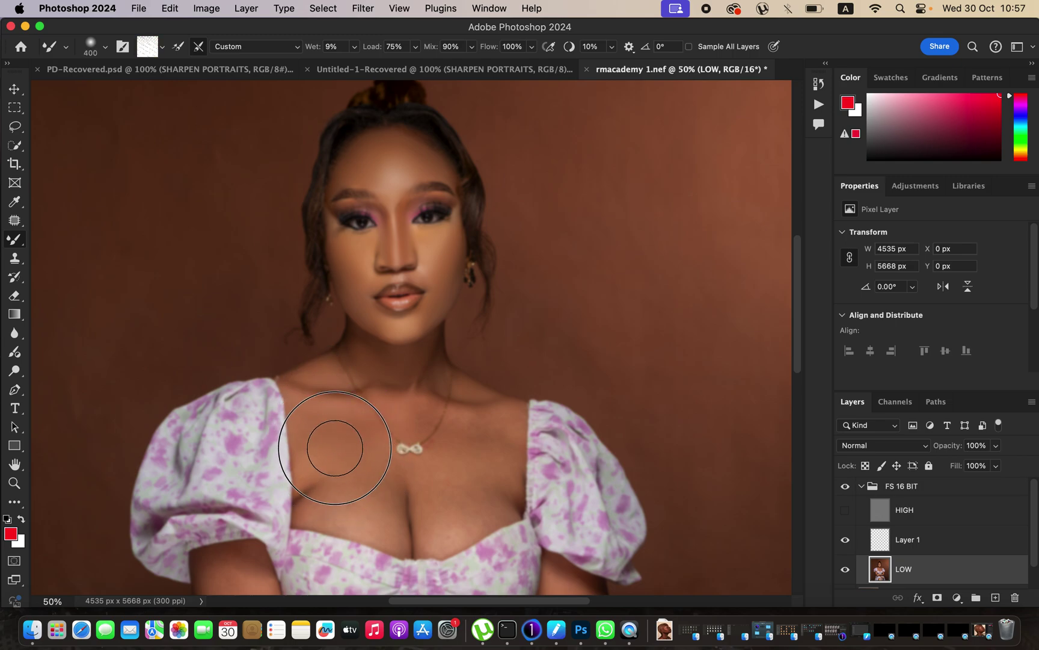
# Step: Blend the chest skin around the necklace and neckline, reducing the Mixer Brush to 200 px, and undo the last stroke
pyautogui.moveTo(351, 480)
pyautogui.mouseDown()
pyautogui.moveTo(463, 437)
pyautogui.moveTo(472, 440)
pyautogui.moveTo(459, 462)
pyautogui.moveTo(468, 466)
pyautogui.moveTo(466, 437)
pyautogui.moveTo(480, 433)
pyautogui.moveTo(464, 433)
pyautogui.moveTo(471, 444)
pyautogui.moveTo(489, 440)
pyautogui.moveTo(478, 464)
pyautogui.moveTo(447, 484)
pyautogui.moveTo(458, 471)
pyautogui.moveTo(462, 500)
pyautogui.moveTo(463, 444)
pyautogui.moveTo(477, 511)
pyautogui.moveTo(453, 539)
pyautogui.moveTo(510, 475)
pyautogui.moveTo(481, 428)
pyautogui.moveTo(421, 411)
pyautogui.moveTo(412, 431)
pyautogui.moveTo(391, 398)
pyautogui.moveTo(363, 421)
pyautogui.moveTo(409, 474)
pyautogui.moveTo(342, 511)
pyautogui.moveTo(340, 499)
pyautogui.moveTo(314, 502)
pyautogui.moveTo(334, 498)
pyautogui.moveTo(377, 523)
pyautogui.moveTo(392, 506)
pyautogui.moveTo(376, 469)
pyautogui.moveTo(391, 522)
pyautogui.moveTo(330, 509)
pyautogui.moveTo(313, 422)
pyautogui.moveTo(320, 382)
pyautogui.moveTo(331, 397)
pyautogui.moveTo(362, 360)
pyautogui.moveTo(343, 373)
pyautogui.moveTo(399, 372)
pyautogui.moveTo(425, 395)
pyautogui.moveTo(431, 364)
pyautogui.moveTo(432, 410)
pyautogui.moveTo(450, 443)
pyautogui.moveTo(425, 489)
pyautogui.moveTo(433, 531)
pyautogui.moveTo(313, 511)
pyautogui.moveTo(303, 462)
pyautogui.moveTo(311, 378)
pyautogui.moveTo(365, 353)
pyautogui.moveTo(357, 344)
pyautogui.moveTo(457, 378)
pyautogui.moveTo(430, 378)
pyautogui.moveTo(421, 401)
pyautogui.moveTo(475, 398)
pyautogui.moveTo(436, 366)
pyautogui.moveTo(476, 399)
pyautogui.moveTo(462, 420)
pyautogui.moveTo(425, 418)
pyautogui.moveTo(443, 473)
pyautogui.moveTo(431, 536)
pyautogui.moveTo(441, 547)
pyautogui.moveTo(392, 531)
pyautogui.moveTo(399, 538)
pyautogui.moveTo(384, 511)
pyautogui.moveTo(348, 515)
pyautogui.moveTo(295, 434)
pyautogui.mouseUp()
pyautogui.press('[')
pyautogui.press('[')
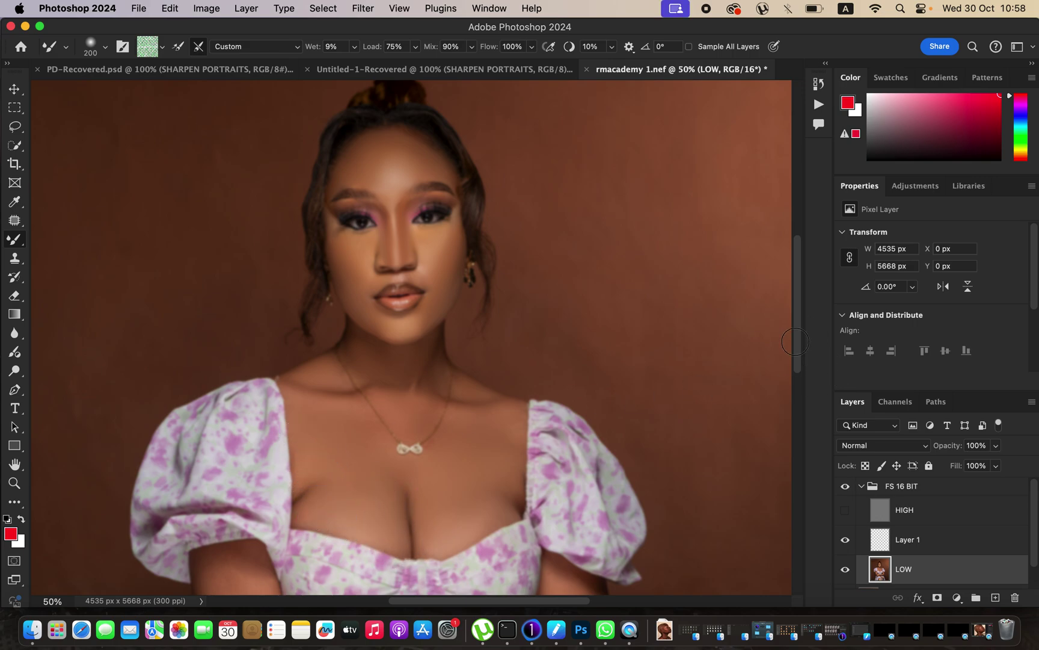
pyautogui.press(']')
pyautogui.scroll(-1, 543, 395)
pyautogui.hscroll(1, 544, 395)
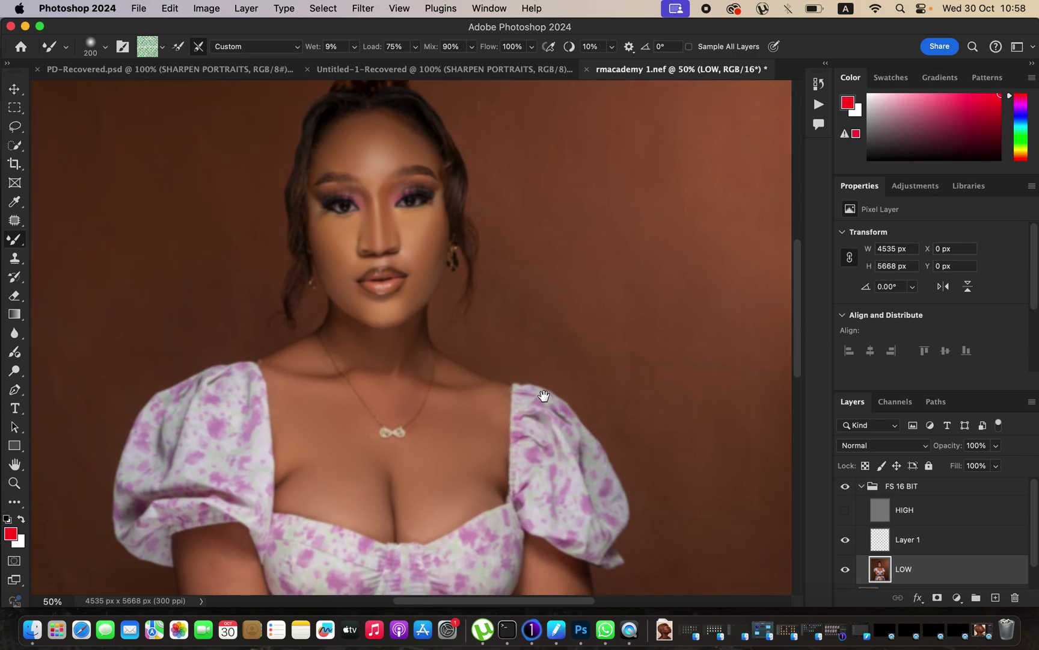
pyautogui.press('space')
pyautogui.press('super+z')
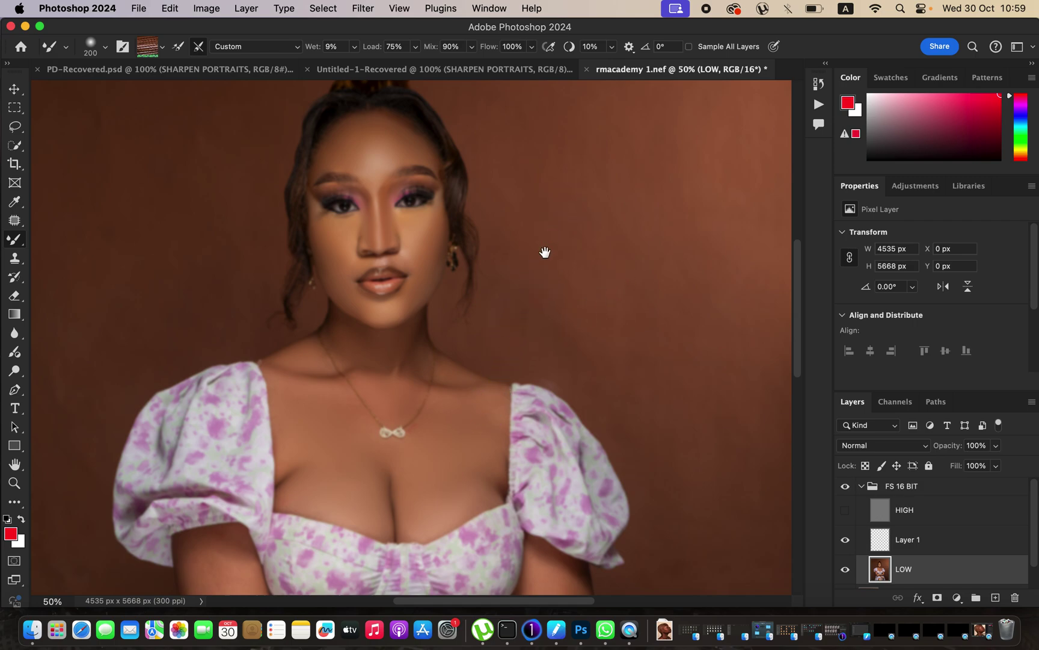
# Step: Smooth the skin of the upper arm and forearm on the bracelet side with the 200 px Mixer Brush
pyautogui.scroll(-5, 531, 343)
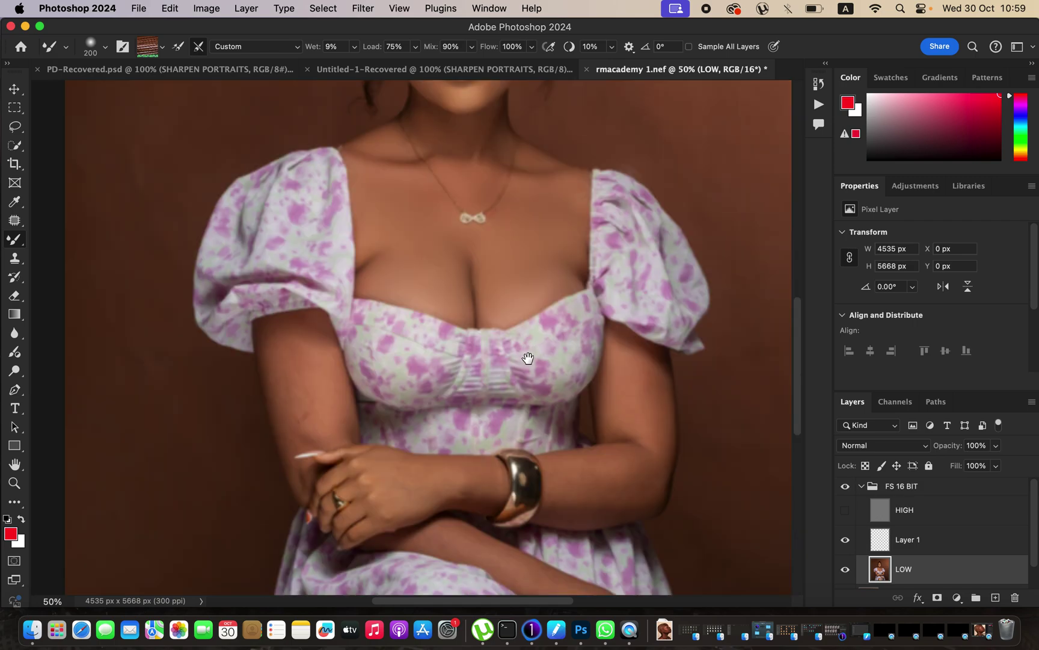
pyautogui.keyDown('alt'); pyautogui.click(518, 320); pyautogui.keyUp('alt')
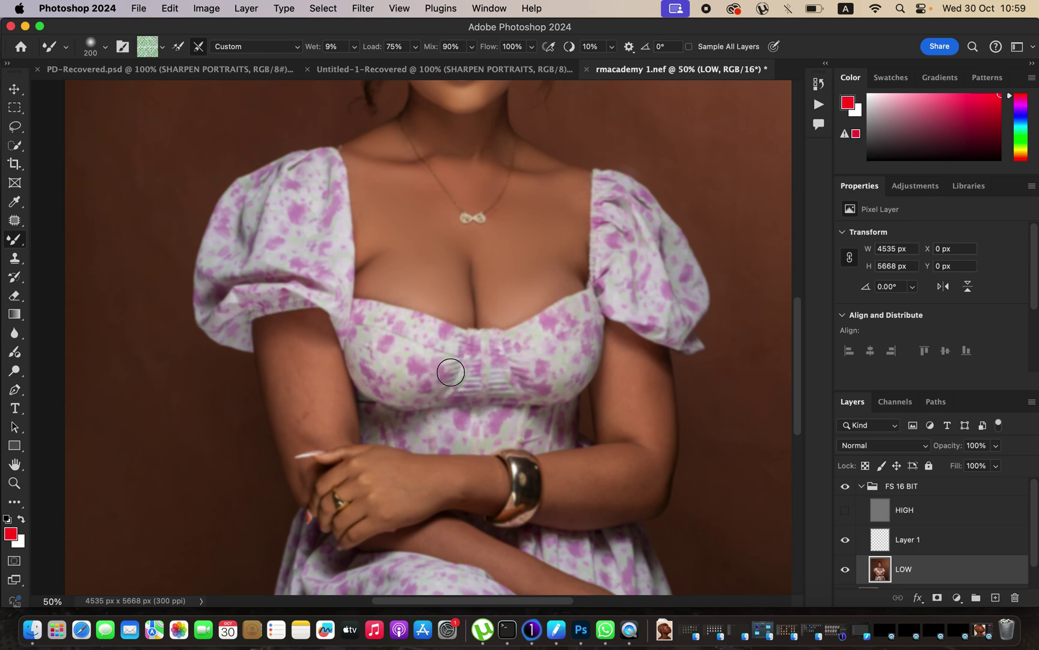
pyautogui.moveTo(464, 378); pyautogui.dragTo(476, 214)
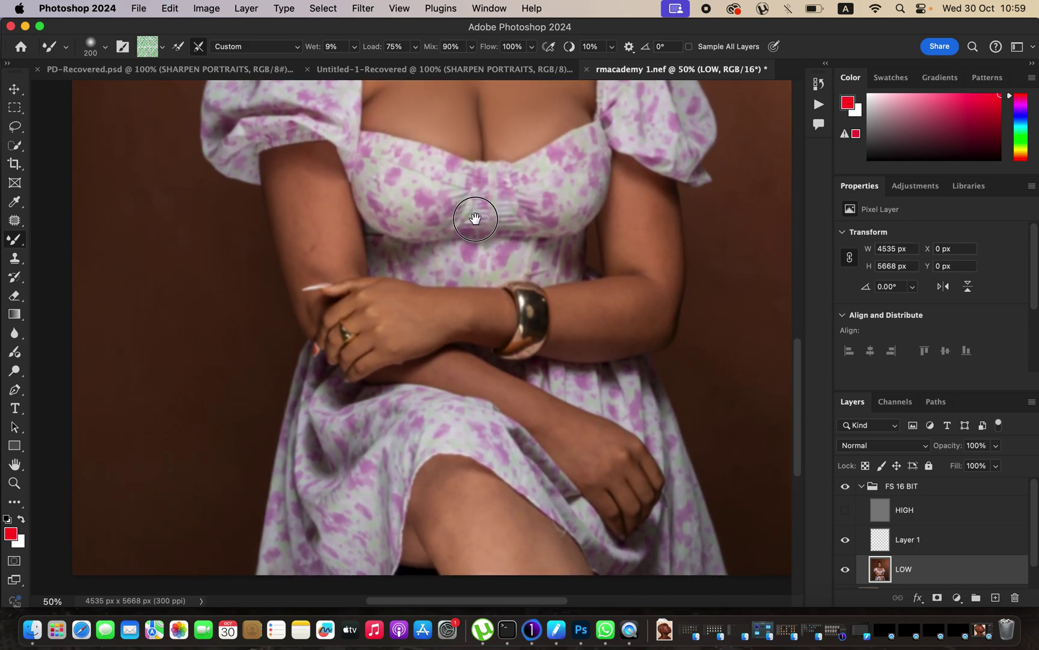
pyautogui.moveTo(646, 207)
pyautogui.mouseDown()
pyautogui.moveTo(657, 213)
pyautogui.moveTo(661, 204)
pyautogui.moveTo(669, 239)
pyautogui.moveTo(658, 308)
pyautogui.mouseUp()
pyautogui.moveTo(628, 194)
pyautogui.mouseDown()
pyautogui.moveTo(646, 254)
pyautogui.moveTo(647, 198)
pyautogui.moveTo(623, 216)
pyautogui.moveTo(622, 245)
pyautogui.moveTo(616, 234)
pyautogui.moveTo(634, 284)
pyautogui.moveTo(626, 312)
pyautogui.moveTo(592, 311)
pyautogui.moveTo(621, 303)
pyautogui.moveTo(626, 290)
pyautogui.moveTo(610, 316)
pyautogui.moveTo(577, 319)
pyautogui.moveTo(638, 295)
pyautogui.moveTo(594, 321)
pyautogui.moveTo(621, 318)
pyautogui.moveTo(572, 343)
pyautogui.moveTo(634, 320)
pyautogui.moveTo(606, 330)
pyautogui.moveTo(611, 311)
pyautogui.moveTo(575, 307)
pyautogui.moveTo(598, 298)
pyautogui.moveTo(603, 324)
pyautogui.moveTo(572, 339)
pyautogui.moveTo(642, 312)
pyautogui.moveTo(578, 308)
pyautogui.moveTo(588, 305)
pyautogui.moveTo(580, 342)
pyautogui.moveTo(630, 330)
pyautogui.moveTo(648, 316)
pyautogui.moveTo(652, 228)
pyautogui.moveTo(411, 311)
pyautogui.moveTo(460, 310)
pyautogui.moveTo(395, 309)
pyautogui.moveTo(409, 302)
pyautogui.moveTo(421, 326)
pyautogui.moveTo(471, 332)
pyautogui.moveTo(468, 371)
pyautogui.moveTo(603, 436)
pyautogui.moveTo(571, 445)
pyautogui.moveTo(598, 465)
pyautogui.moveTo(598, 441)
pyautogui.moveTo(471, 366)
pyautogui.moveTo(423, 367)
pyautogui.mouseUp()
# Step: Smooth the upper arm opposite the bracelet arm with the Mixer Brush, adapting the brush size to the arm
pyautogui.press(']')
pyautogui.press(']')
pyautogui.press('[')
pyautogui.press('[')
pyautogui.press('[')
pyautogui.moveTo(298, 204)
pyautogui.mouseDown()
pyautogui.moveTo(344, 217)
pyautogui.moveTo(352, 240)
pyautogui.moveTo(332, 220)
pyautogui.moveTo(342, 261)
pyautogui.moveTo(303, 191)
pyautogui.moveTo(309, 241)
pyautogui.moveTo(282, 177)
pyautogui.moveTo(306, 268)
pyautogui.moveTo(292, 181)
pyautogui.moveTo(313, 159)
pyautogui.moveTo(296, 171)
pyautogui.moveTo(343, 258)
pyautogui.moveTo(311, 182)
pyautogui.moveTo(309, 200)
pyautogui.moveTo(293, 193)
pyautogui.moveTo(287, 207)
pyautogui.moveTo(298, 259)
pyautogui.moveTo(293, 250)
pyautogui.moveTo(311, 264)
pyautogui.moveTo(342, 240)
pyautogui.mouseUp()
# Step: Blend the skin of both hands, the fingers and the wrists with the Mixer Brush reduced to 90 px
pyautogui.press('[')
pyautogui.press('[')
pyautogui.press('[')
pyautogui.press('[')
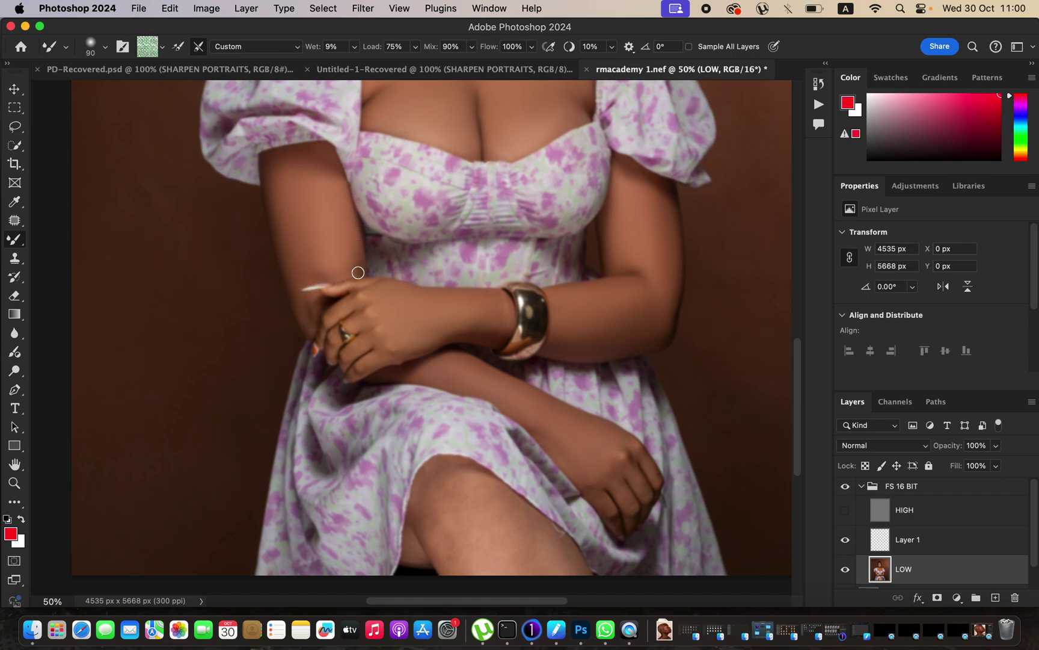
pyautogui.moveTo(374, 342)
pyautogui.mouseDown()
pyautogui.moveTo(359, 367)
pyautogui.moveTo(352, 356)
pyautogui.mouseUp()
pyautogui.moveTo(311, 304); pyautogui.dragTo(318, 273)
pyautogui.moveTo(381, 311); pyautogui.dragTo(376, 282)
pyautogui.moveTo(431, 320)
pyautogui.mouseDown()
pyautogui.moveTo(460, 330)
pyautogui.moveTo(507, 299)
pyautogui.mouseUp()
pyautogui.moveTo(623, 498)
pyautogui.mouseDown()
pyautogui.moveTo(608, 506)
pyautogui.moveTo(615, 515)
pyautogui.moveTo(626, 495)
pyautogui.moveTo(611, 474)
pyautogui.moveTo(629, 466)
pyautogui.moveTo(641, 482)
pyautogui.moveTo(639, 453)
pyautogui.moveTo(656, 477)
pyautogui.moveTo(638, 474)
pyautogui.moveTo(580, 518)
pyautogui.mouseUp()
# Step: Smooth the skin of the exposed knee and leg with the Mixer Brush enlarged to 250 px
pyautogui.press(']')
pyautogui.keyDown('alt'); pyautogui.click(508, 510); pyautogui.keyUp('alt')
pyautogui.moveTo(507, 516)
pyautogui.mouseDown()
pyautogui.moveTo(435, 510)
pyautogui.moveTo(460, 551)
pyautogui.moveTo(444, 510)
pyautogui.moveTo(444, 520)
pyautogui.moveTo(458, 546)
pyautogui.moveTo(449, 489)
pyautogui.moveTo(489, 512)
pyautogui.mouseUp()
pyautogui.press(']')
pyautogui.press(']')
pyautogui.press(']')
pyautogui.press(']')
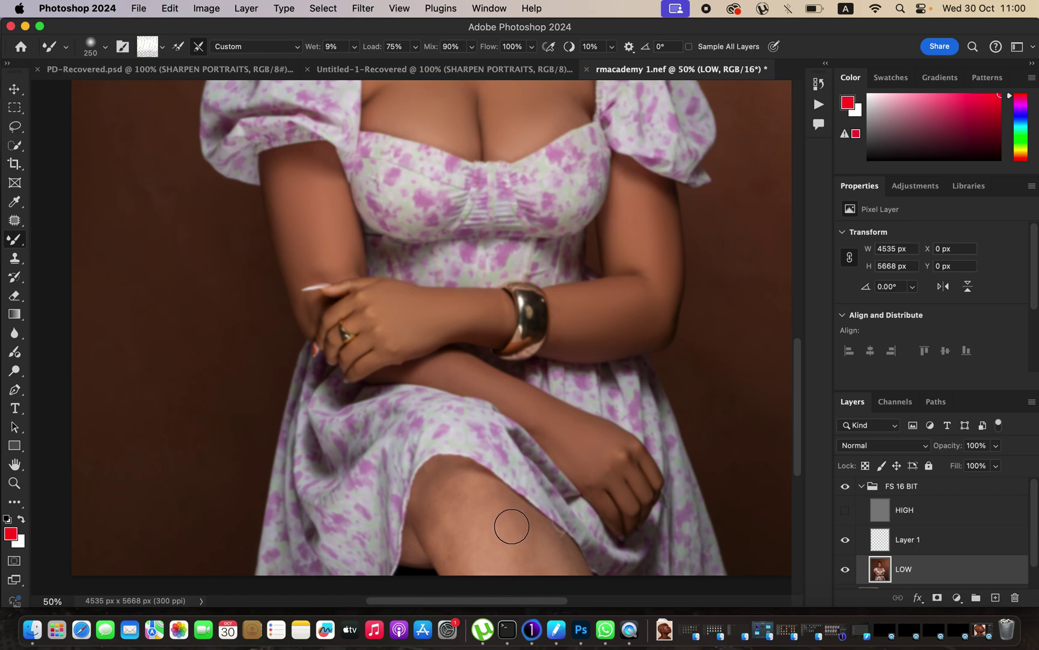
pyautogui.moveTo(511, 522)
pyautogui.mouseDown()
pyautogui.moveTo(467, 489)
pyautogui.moveTo(521, 542)
pyautogui.moveTo(536, 537)
pyautogui.moveTo(510, 519)
pyautogui.moveTo(560, 562)
pyautogui.moveTo(493, 519)
pyautogui.moveTo(505, 543)
pyautogui.moveTo(462, 486)
pyautogui.moveTo(435, 488)
pyautogui.moveTo(488, 498)
pyautogui.moveTo(455, 484)
pyautogui.moveTo(433, 489)
pyautogui.moveTo(480, 550)
pyautogui.mouseUp()
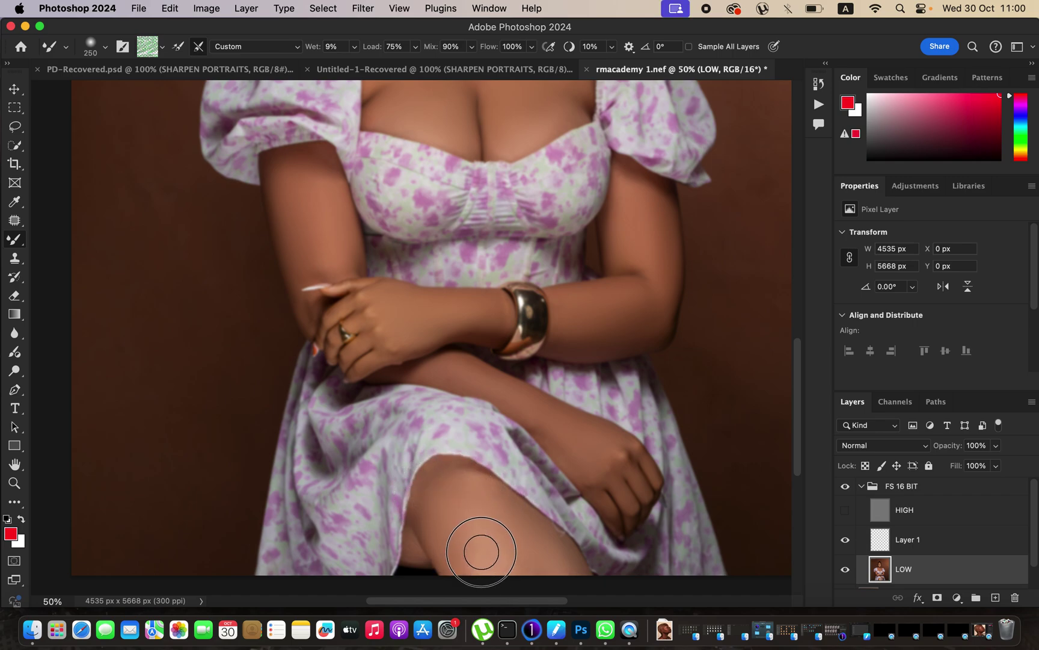
# Step: Show the HIGH layer again and review the smoothed skin over the whole portrait
pyautogui.click(846, 513)
pyautogui.click(846, 513)
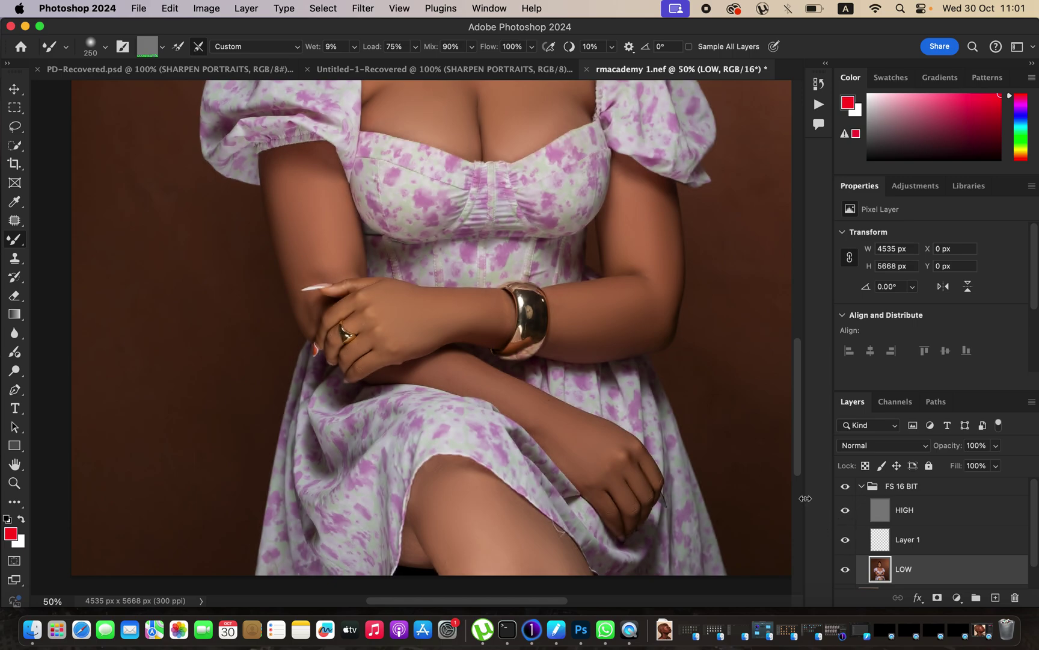
pyautogui.press('super+minus')
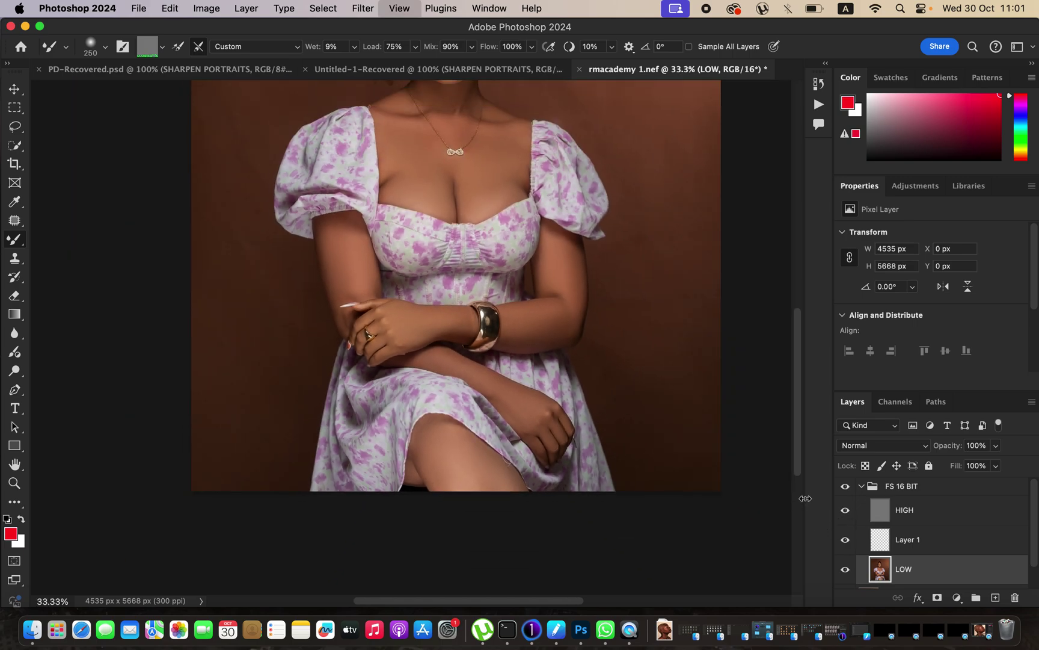
pyautogui.press('super+minus')
pyautogui.press('super+plus')
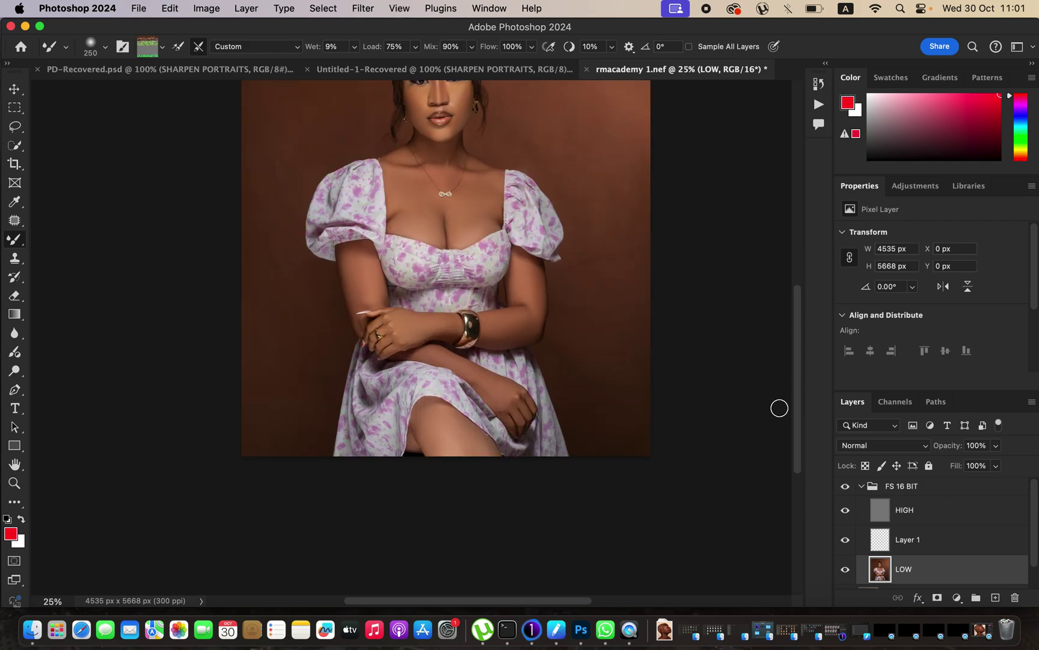
pyautogui.moveTo(794, 411); pyautogui.dragTo(794, 383)
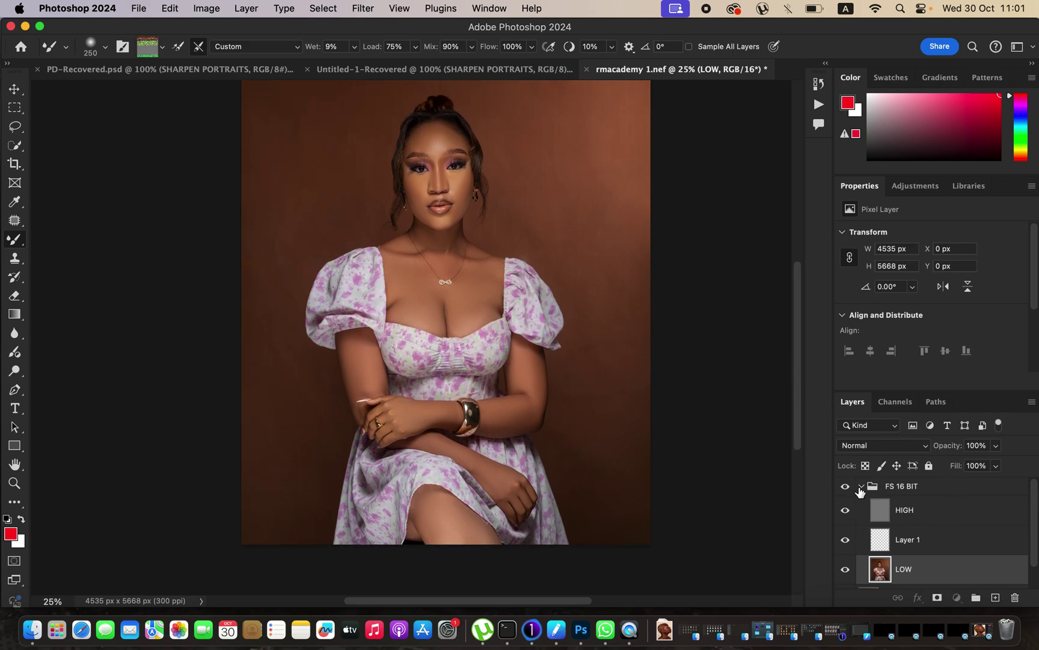
# Step: Collapse the FS 16 BIT group and compare the portrait with and without it, inspecting the skin up close
pyautogui.click(860, 488)
pyautogui.click(845, 488)
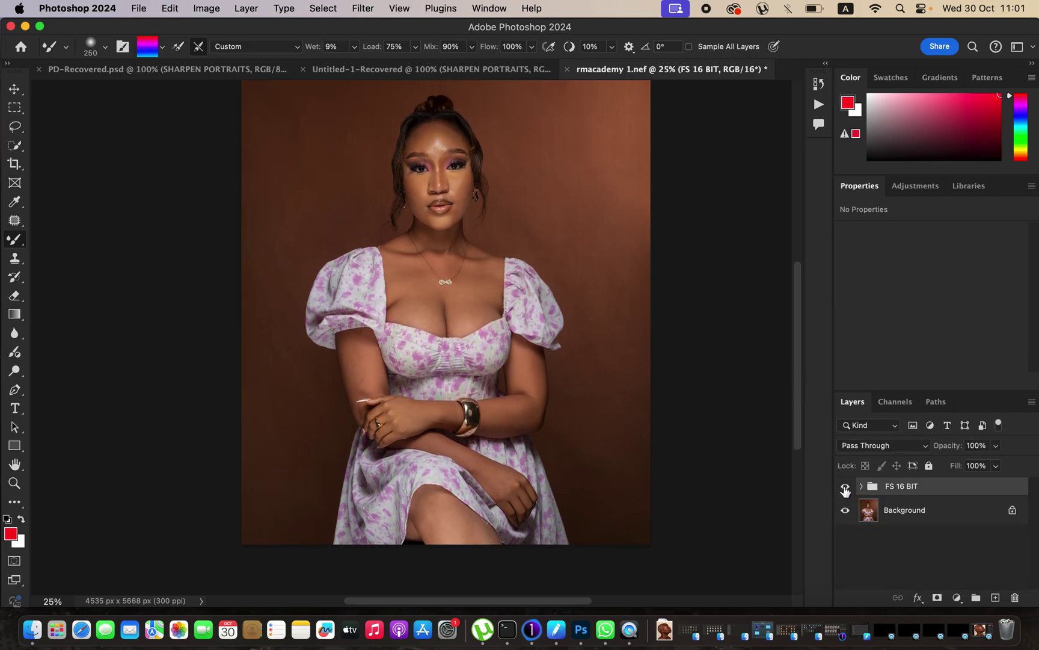
pyautogui.click(845, 489)
pyautogui.click(845, 489)
pyautogui.press('super+equal')
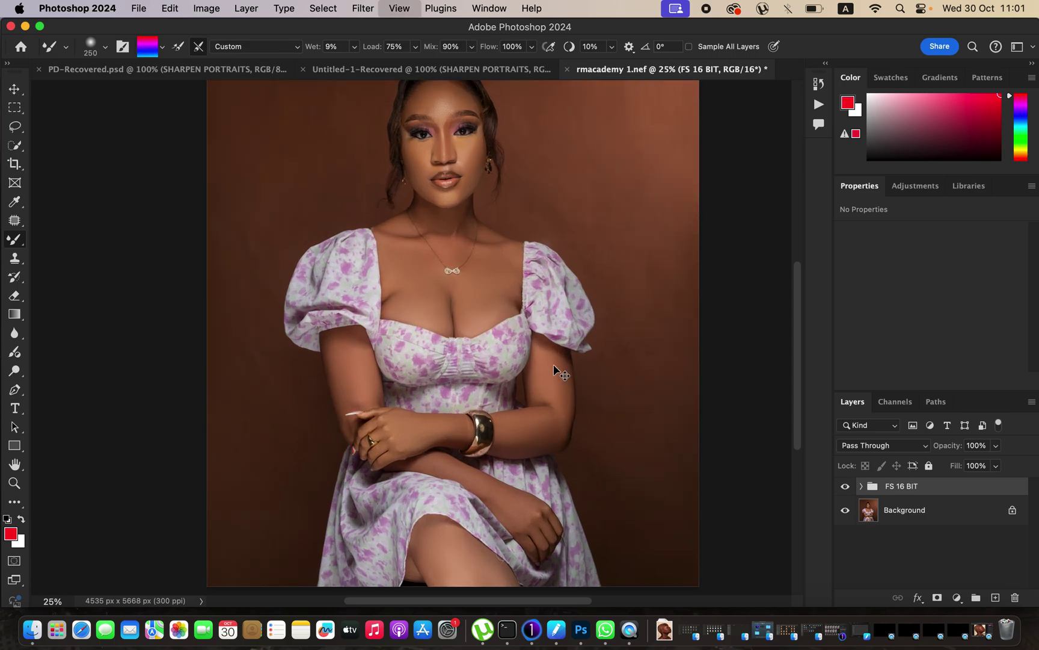
pyautogui.press('super+equal')
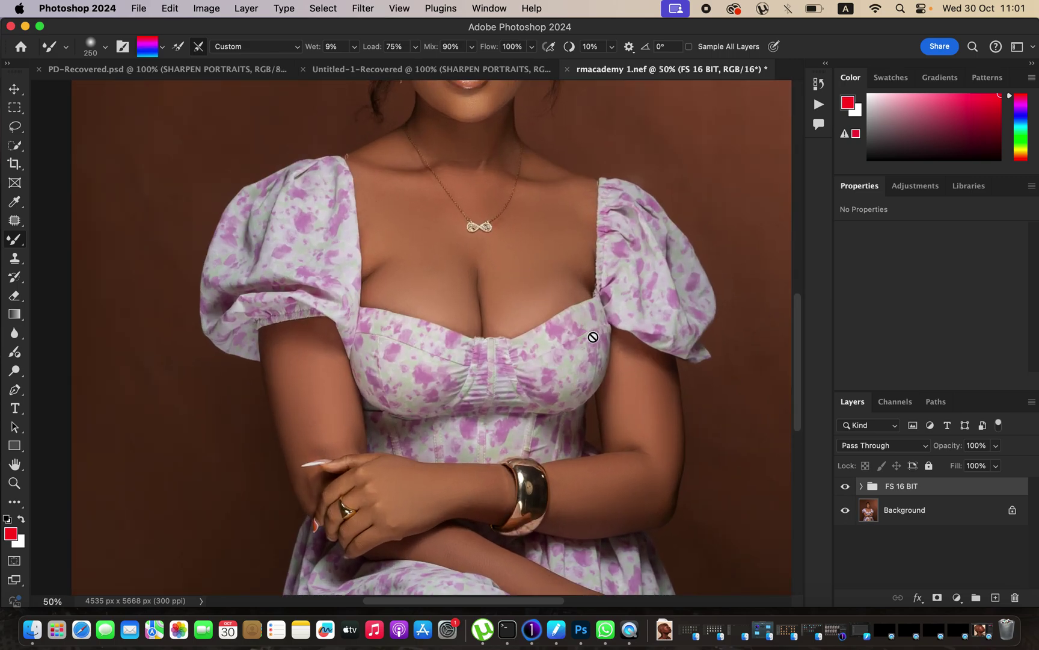
pyautogui.press('super+minus')
pyautogui.press('super+minus')
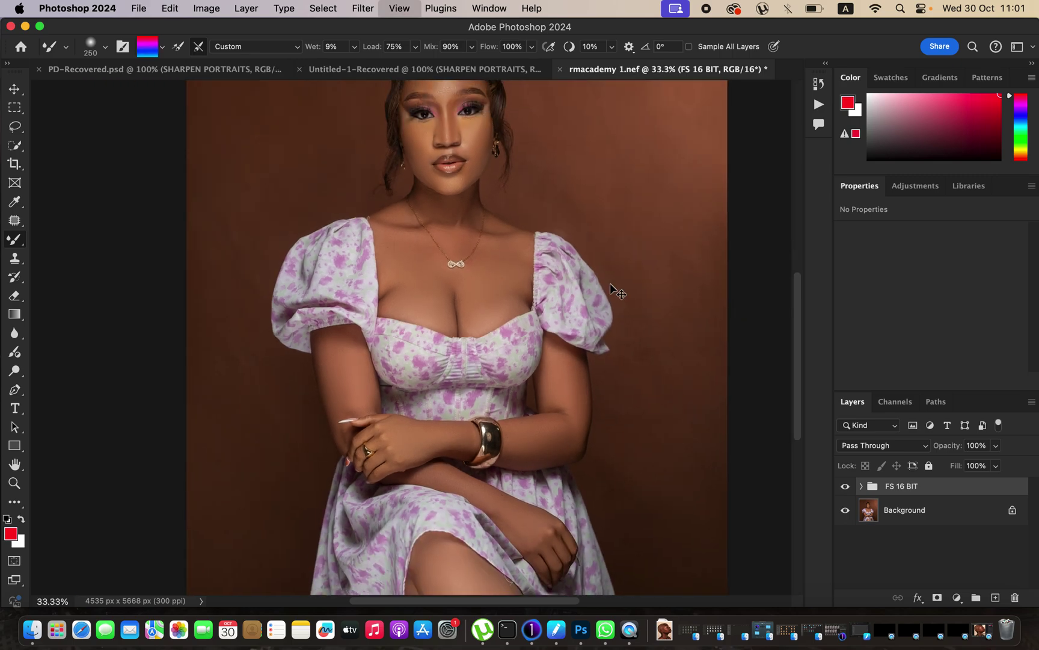
# Step: Add a Selective Color adjustment layer above the FS 16 BIT group and set Black to +3% for the Blacks
pyautogui.click(956, 598)
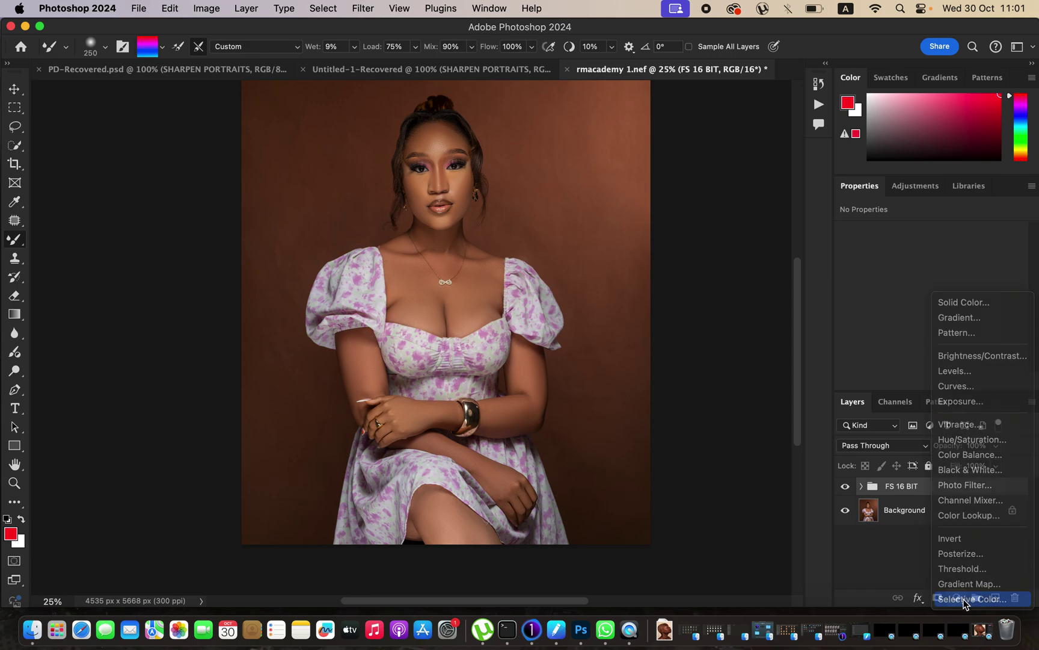
pyautogui.click(965, 599)
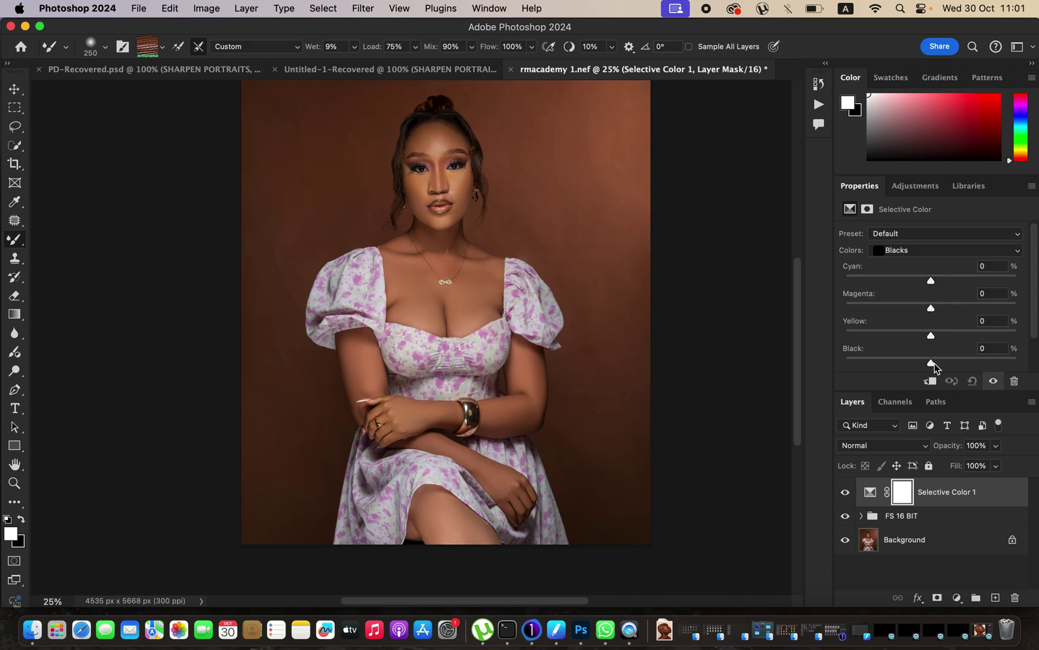
pyautogui.click(930, 251)
pyautogui.click(931, 248)
pyautogui.moveTo(933, 365); pyautogui.dragTo(936, 365)
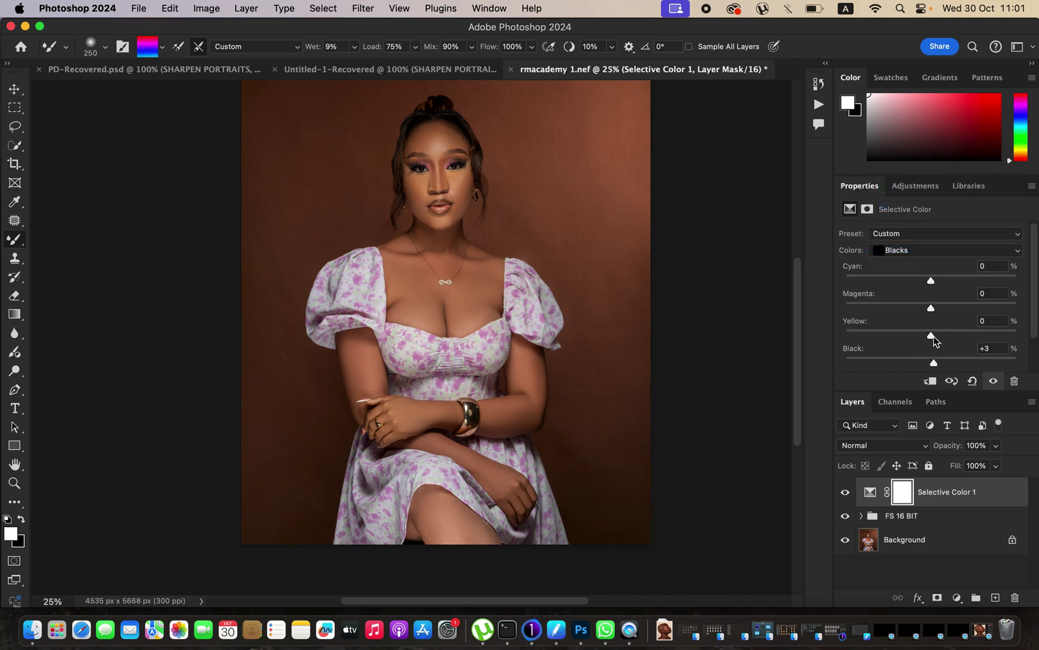
# Step: Set Cyan to +3% and Yellow to -2% for the Blacks in the Selective Color adjustment
pyautogui.moveTo(932, 281); pyautogui.dragTo(937, 282)
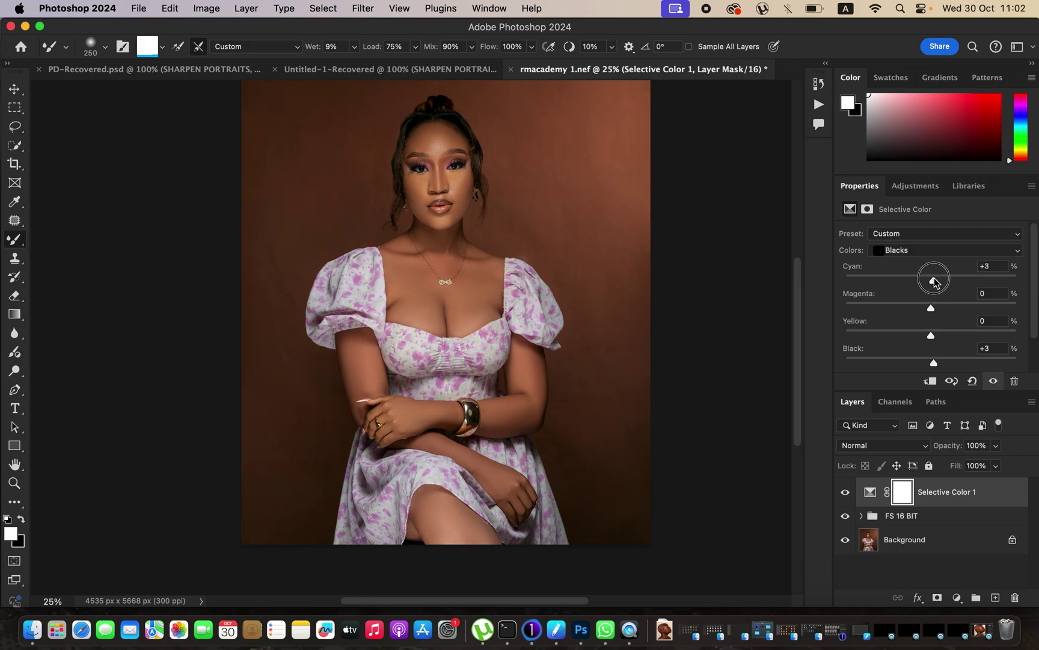
pyautogui.moveTo(936, 283); pyautogui.dragTo(937, 280)
pyautogui.moveTo(931, 338); pyautogui.dragTo(930, 338)
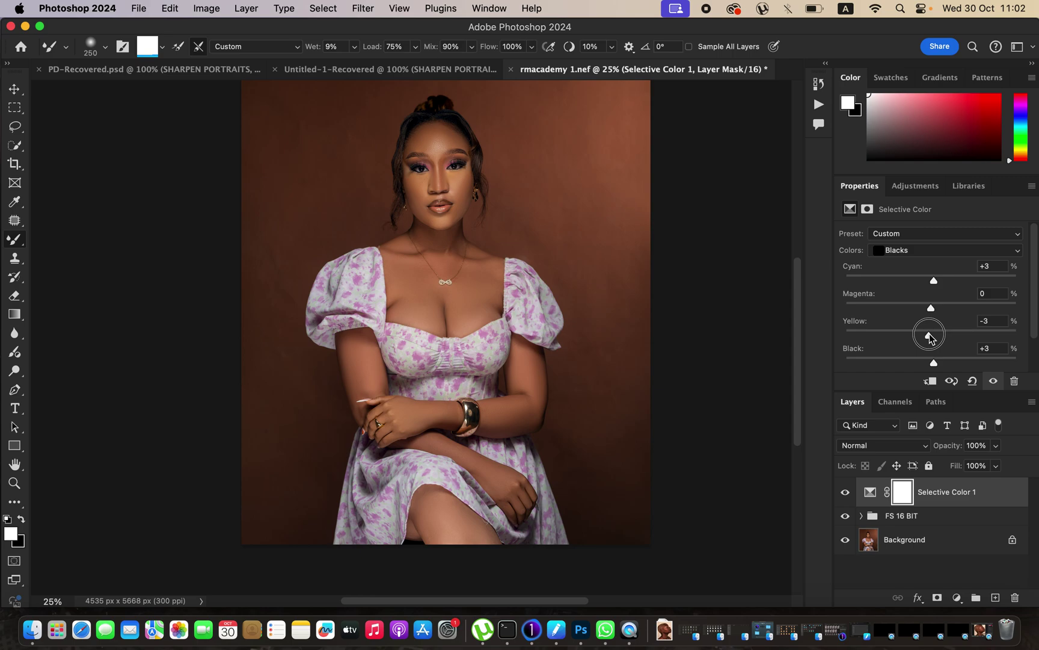
pyautogui.moveTo(930, 337); pyautogui.dragTo(930, 337)
# Step: Compare the portrait with and without the Selective Color adjustment
pyautogui.click(846, 493)
pyautogui.click(847, 493)
pyautogui.click(846, 492)
pyautogui.click(847, 493)
# Step: Review the Export As options for format, image size, metadata and colour space, and dismiss them without exporting
pyautogui.click(137, 8)
pyautogui.moveTo(186, 239)
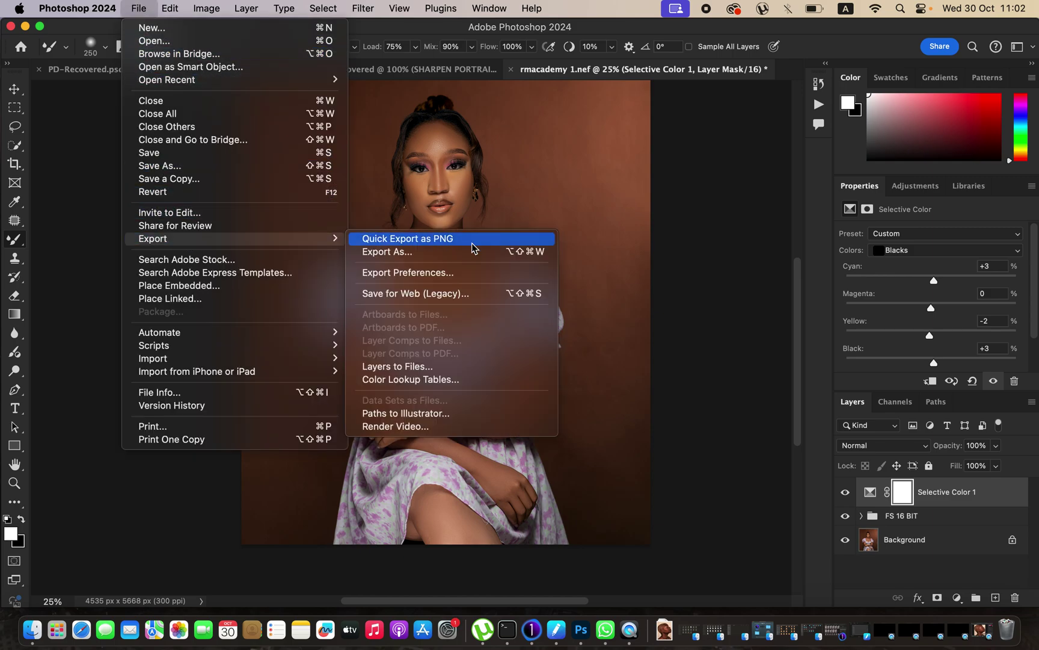
pyautogui.click(463, 251)
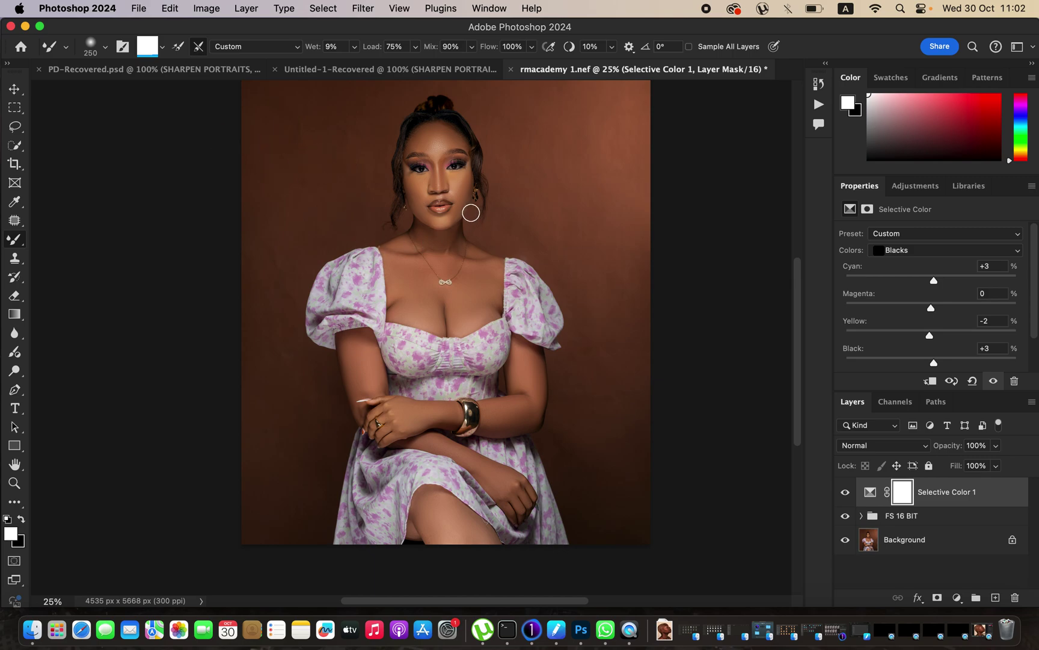
pyautogui.press('super+alt+shift+w')
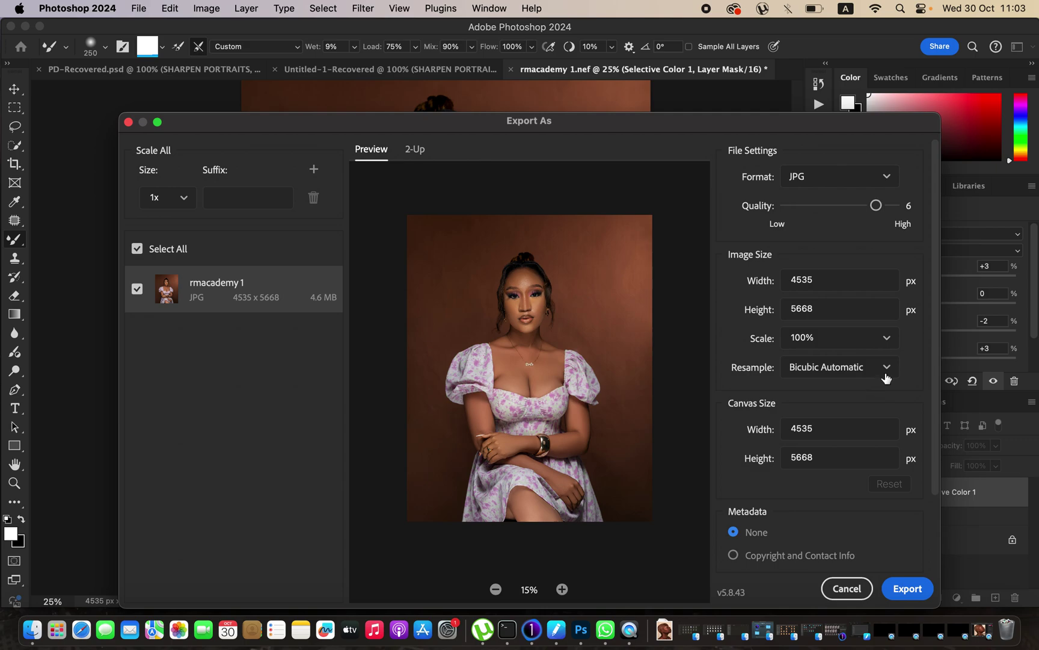
pyautogui.scroll(-3, 937, 403)
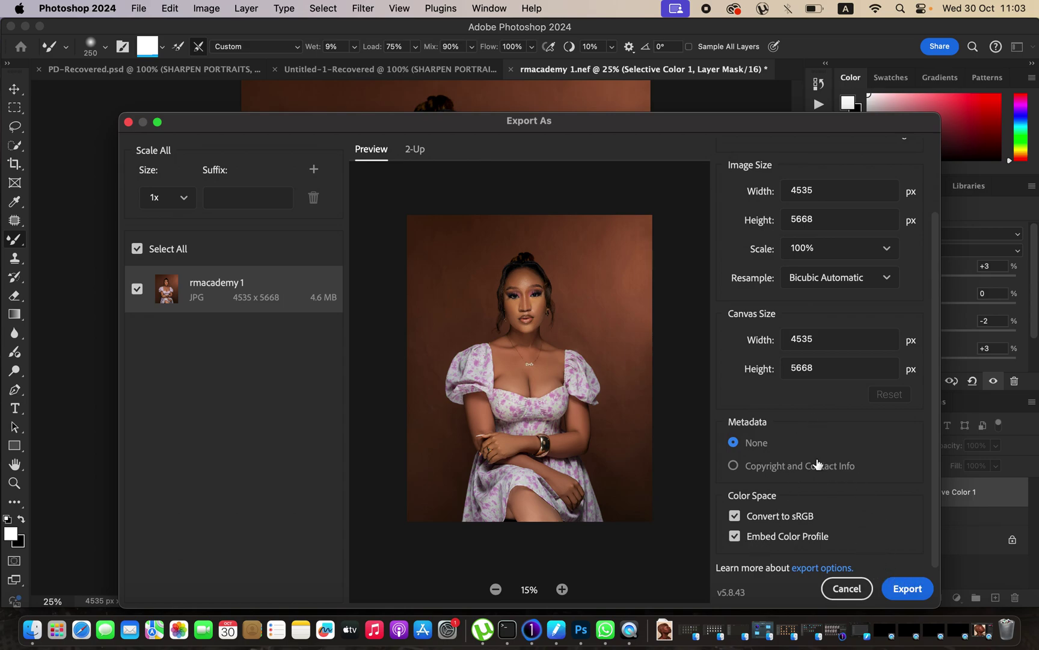
pyautogui.click(835, 284)
pyautogui.click(854, 590)
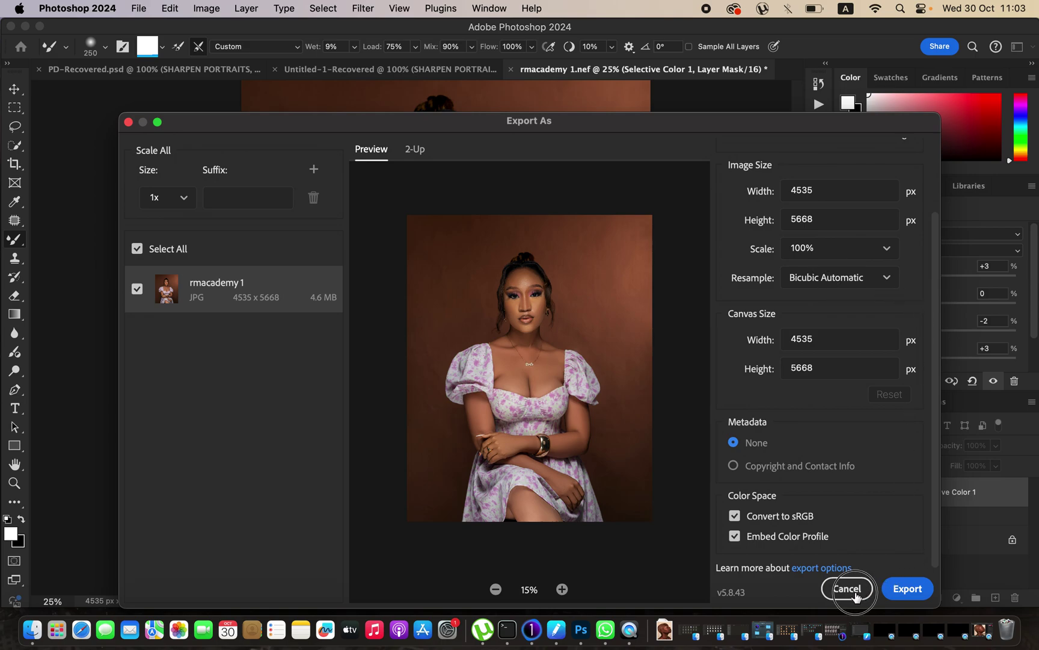
pyautogui.click(128, 123)
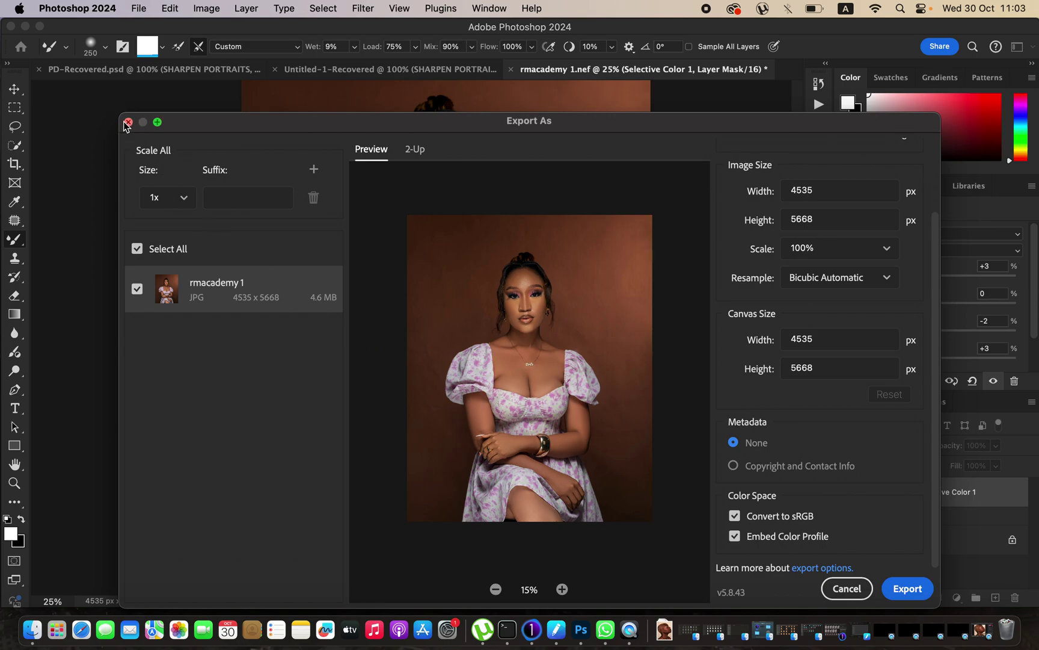